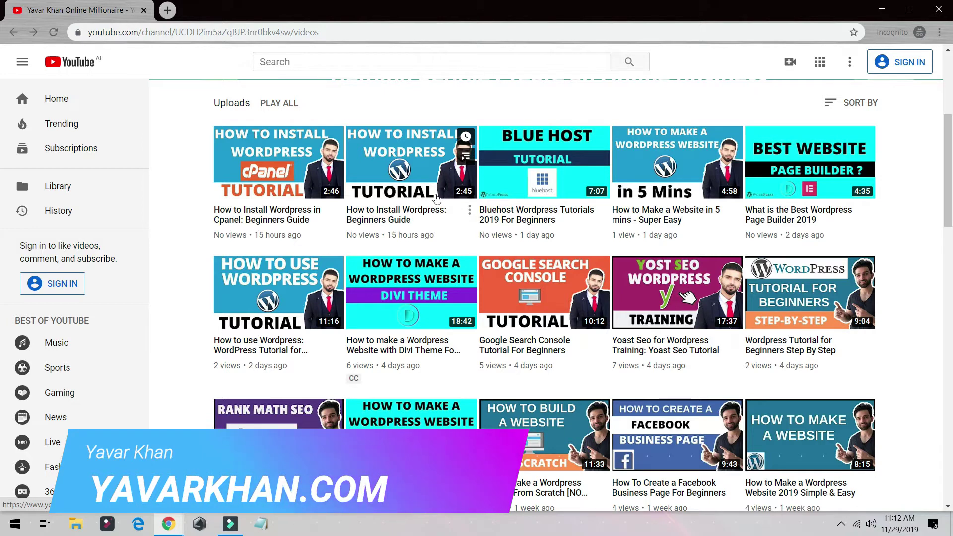
pyautogui.scroll(5, 436, 199)
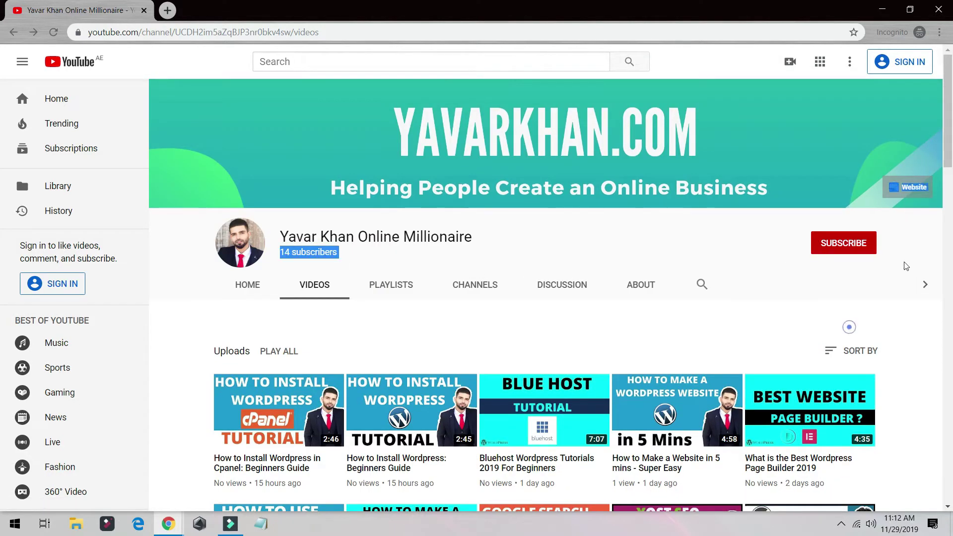
pyautogui.moveTo(801, 226); pyautogui.dragTo(844, 240)
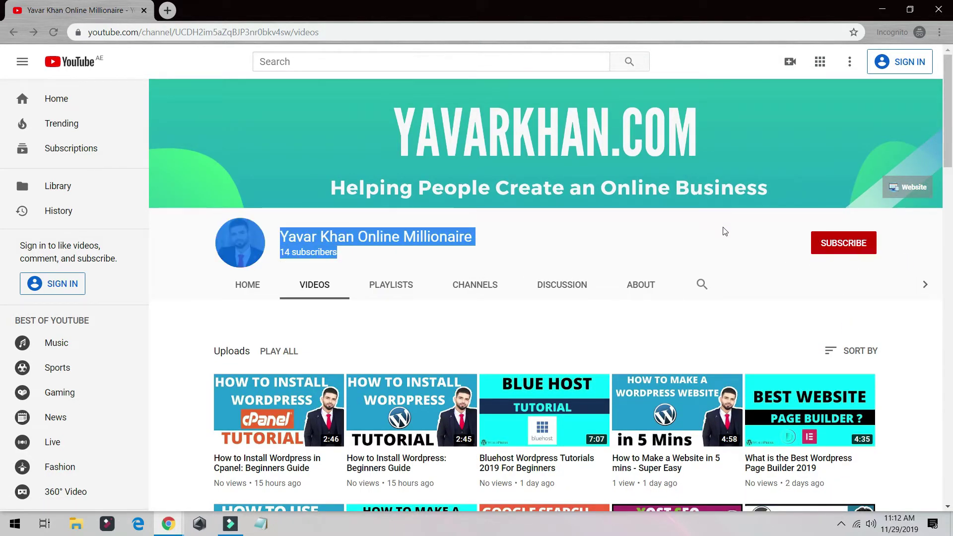
# Step: Switch to the other browser window and show the Bluehost portal's My Sites page
pyautogui.hotkey('alt', 'Tab')
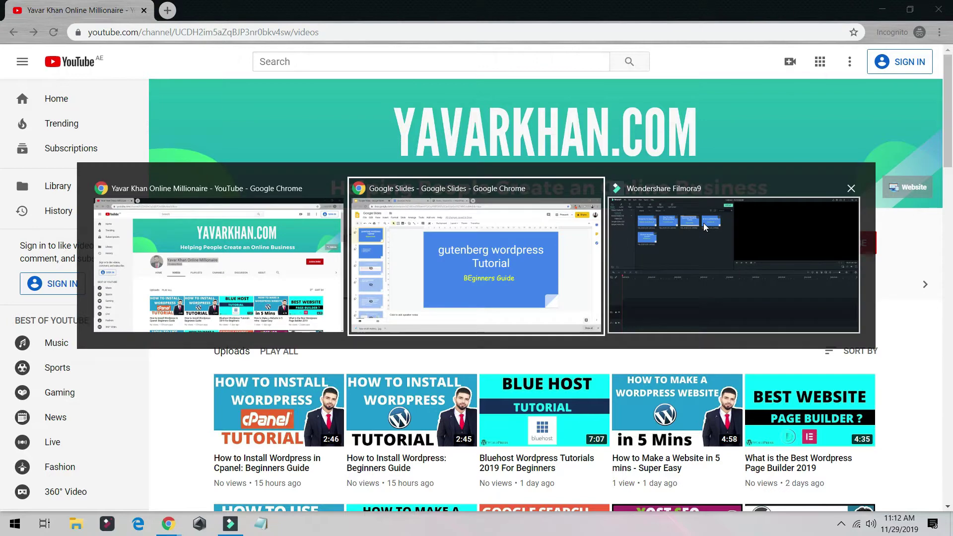
pyautogui.click(215, 199)
pyautogui.hotkey('alt', 'Tab')
pyautogui.click(242, 17)
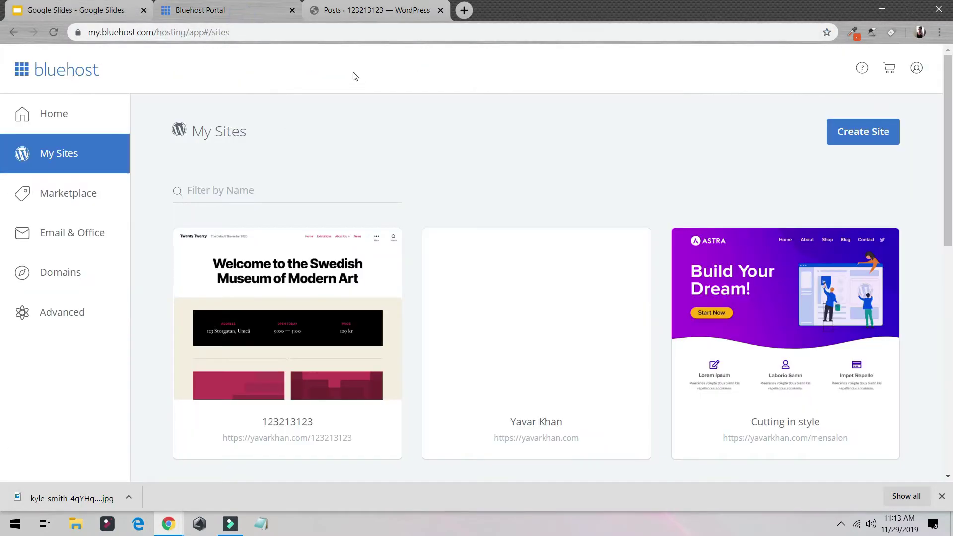
pyautogui.click(299, 334)
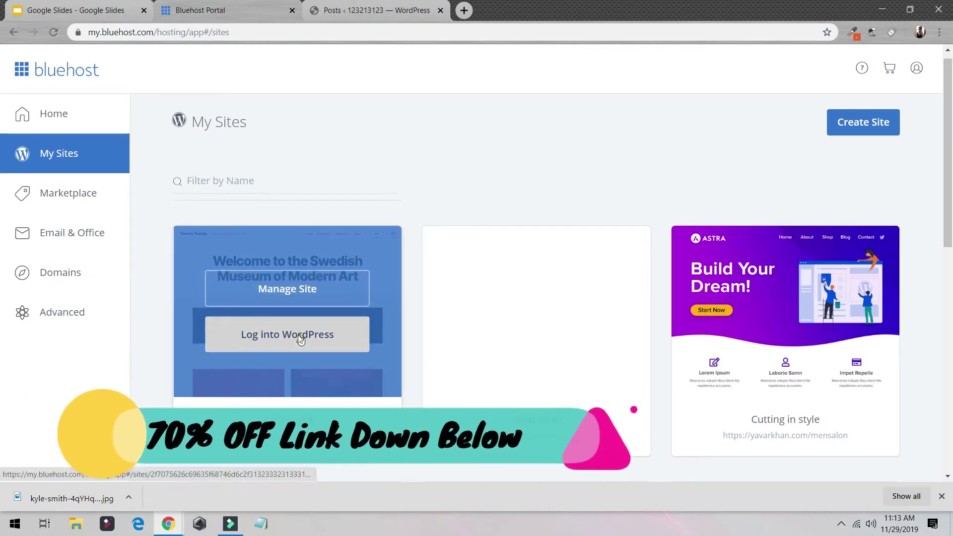
pyautogui.scroll(-3, 299, 334)
pyautogui.click(413, 8)
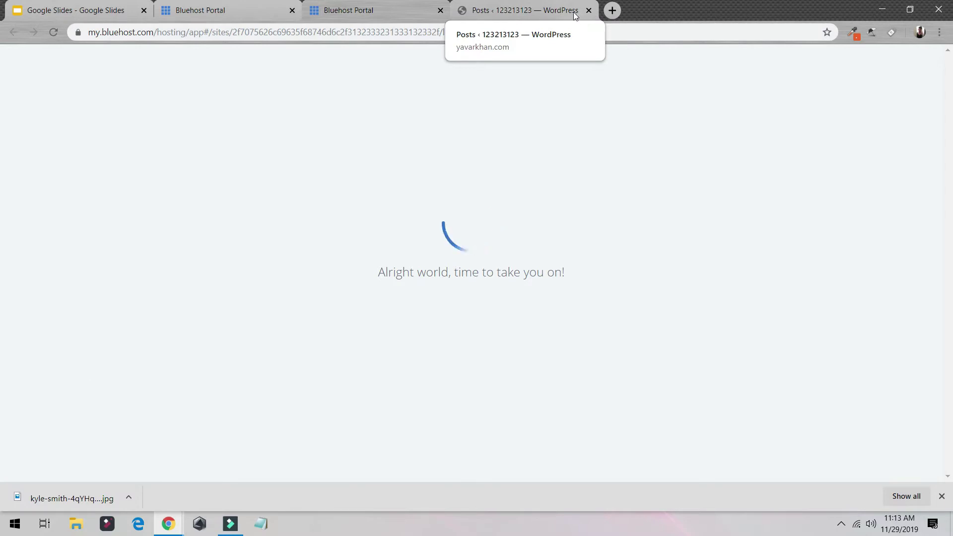
pyautogui.click(440, 10)
# Step: Go to the open WordPress Posts list and move the post "213213" to the trash
pyautogui.click(380, 10)
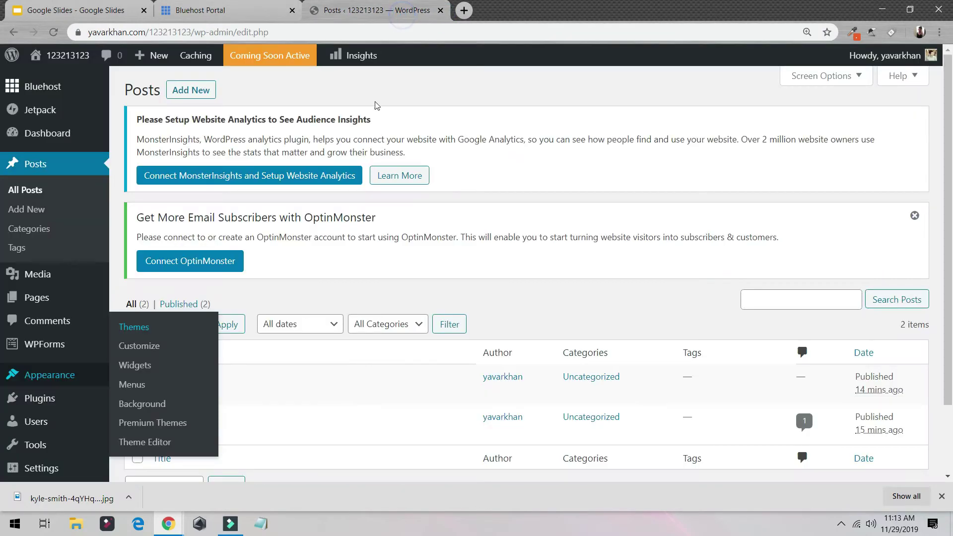
pyautogui.click(669, 276)
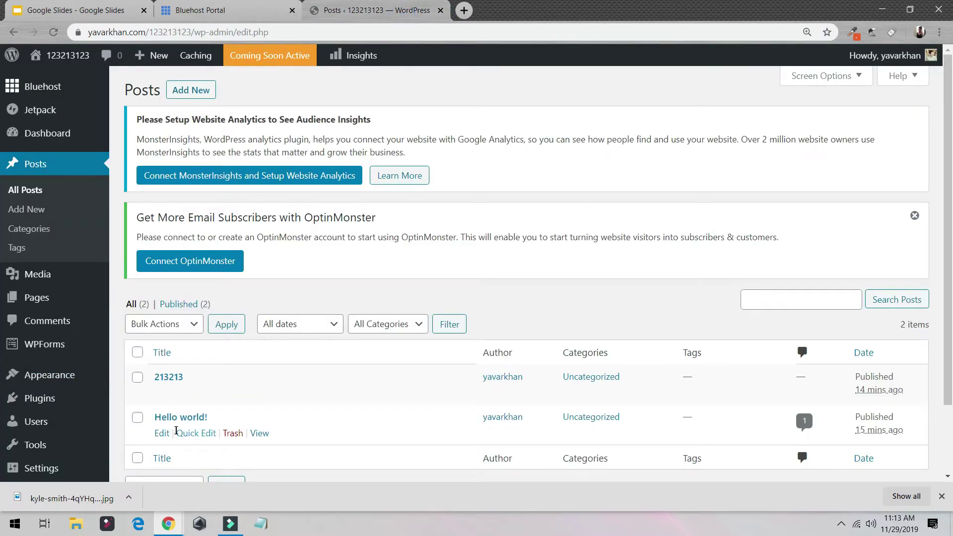
pyautogui.click(232, 394)
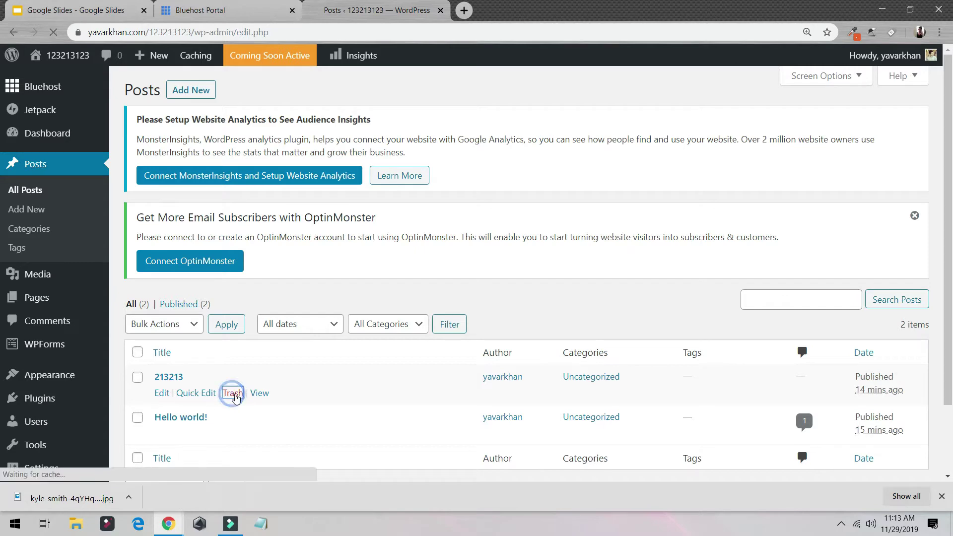
# Step: View the "Hello world!" post's public page in a separate tab and look through its text and comment
pyautogui.middleClick(259, 432)
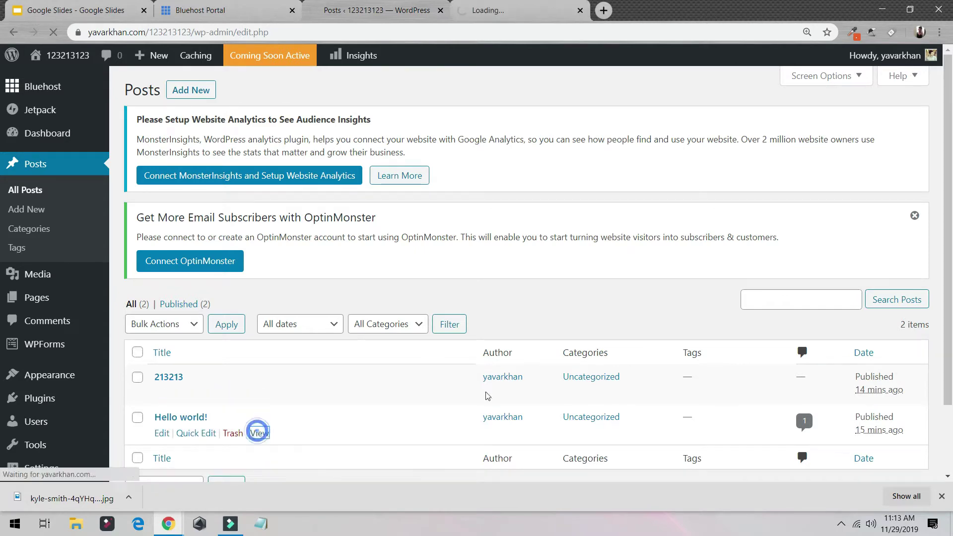
pyautogui.click(542, 14)
pyautogui.scroll(-5, 587, 373)
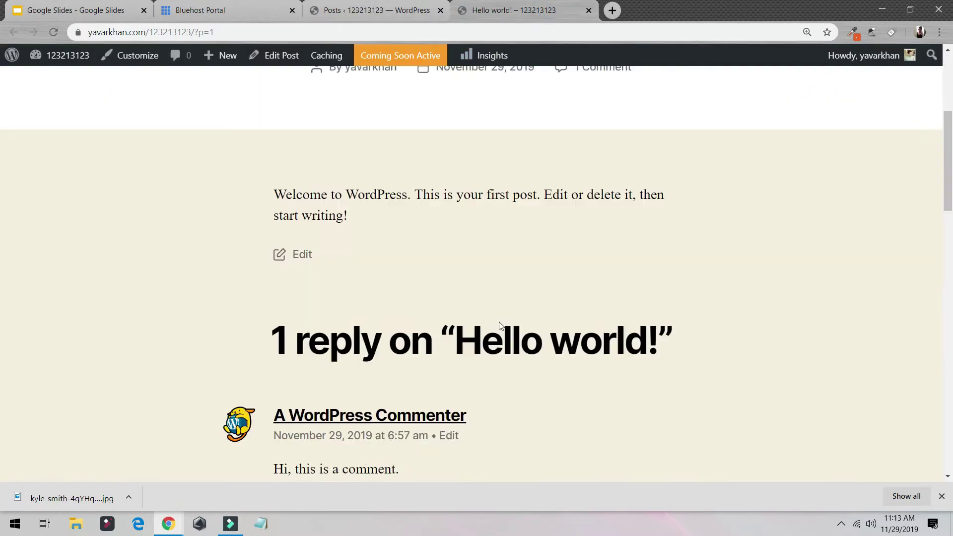
pyautogui.scroll(5, 500, 325)
# Step: Open the "Hello world!" post for editing and insert a paragraph block reading "add for paragraph" above the existing text
pyautogui.click(360, 15)
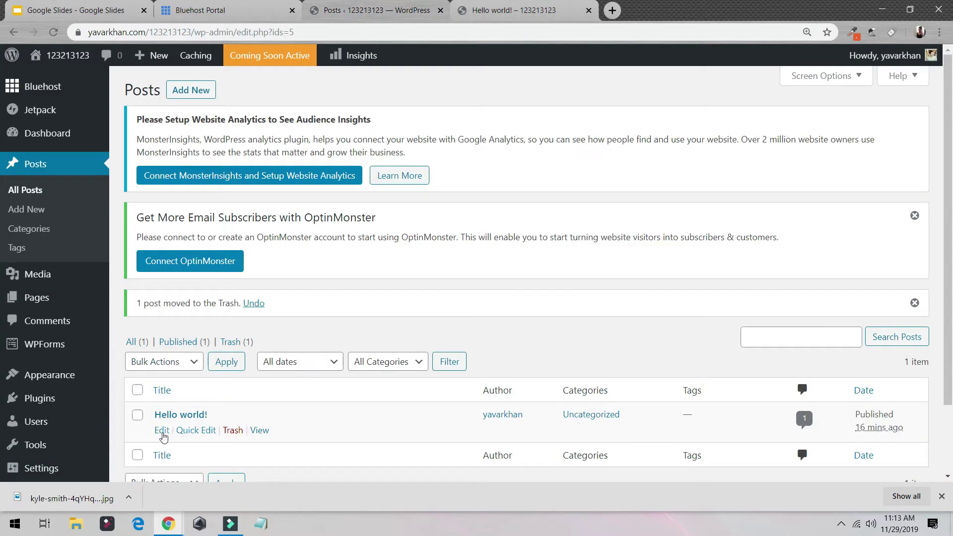
pyautogui.click(162, 432)
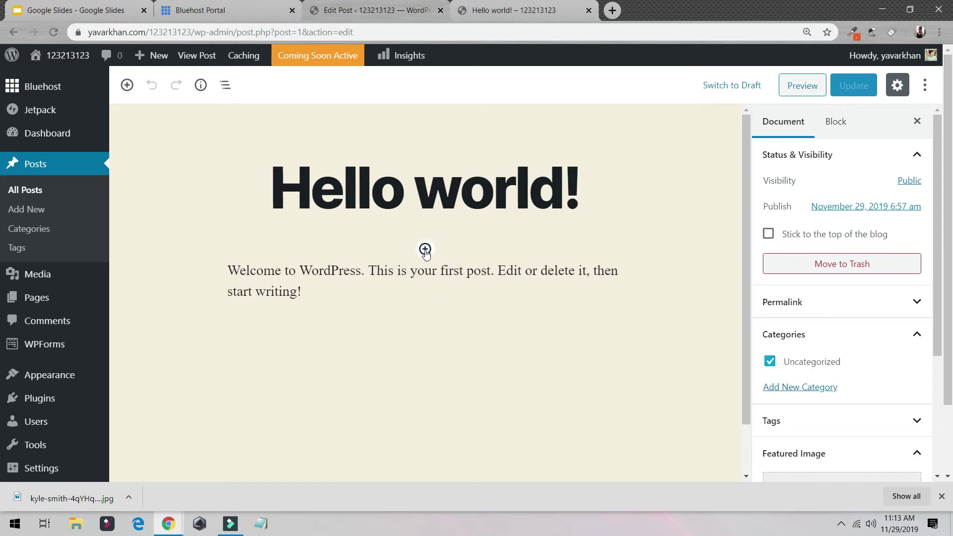
pyautogui.click(424, 249)
pyautogui.scroll(-5, 414, 372)
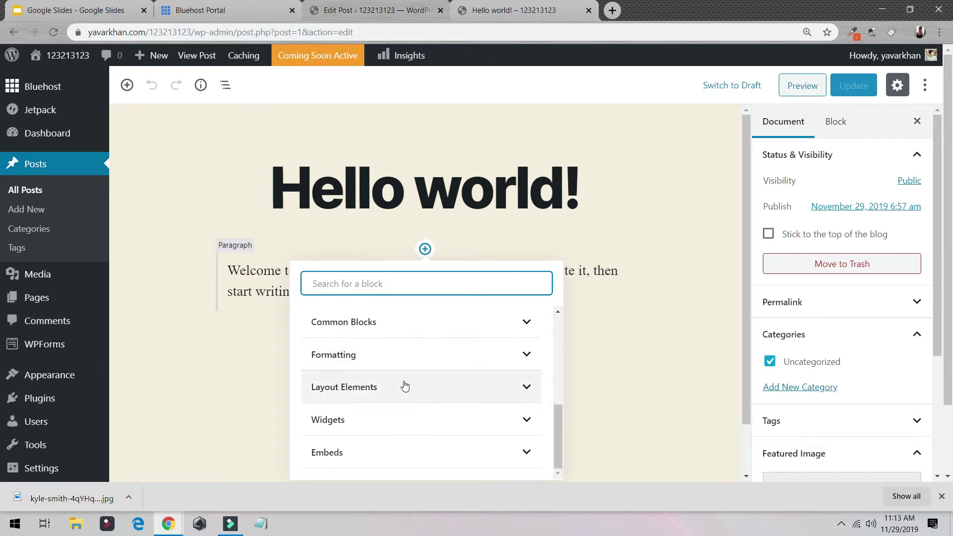
pyautogui.scroll(5, 405, 386)
pyautogui.click(356, 365)
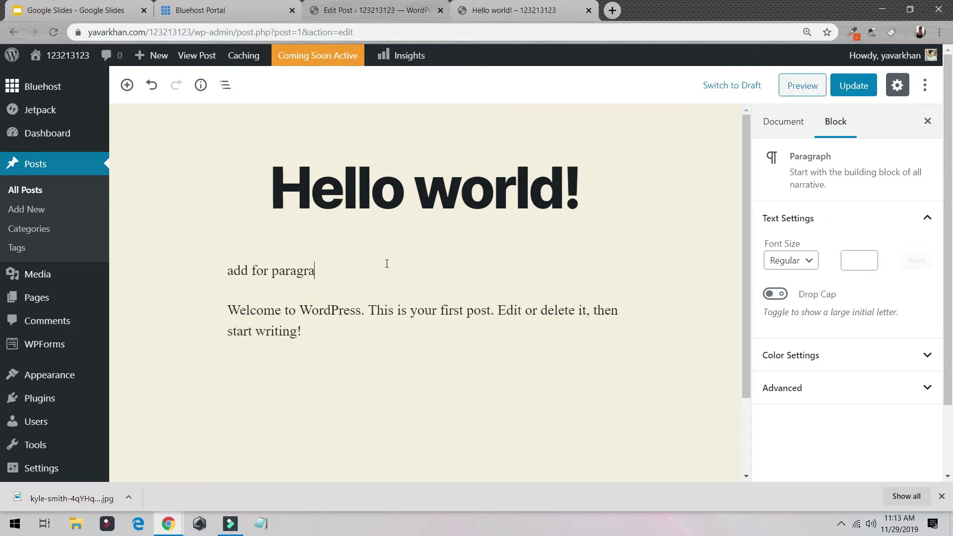
# Step: Transform the new "add for paragraph" block into a heading
pyautogui.click(334, 330)
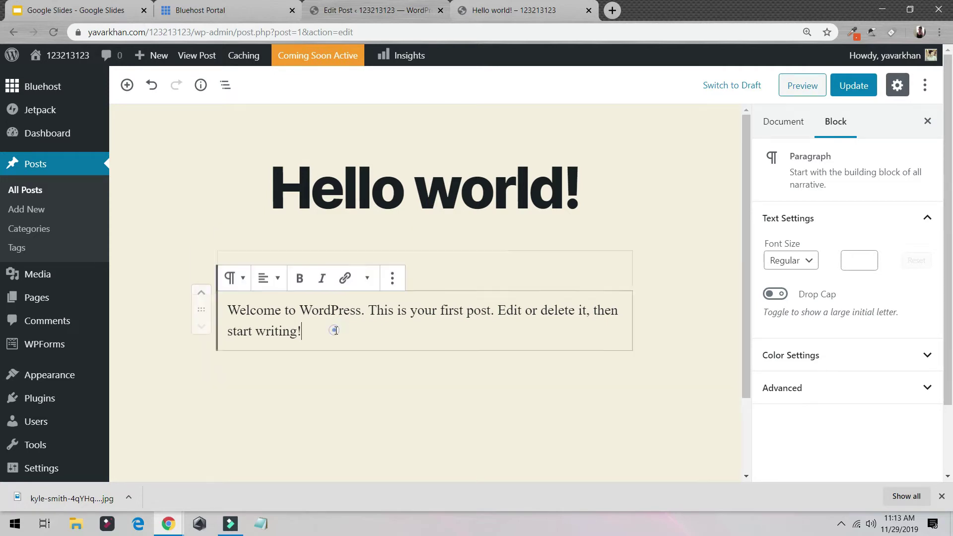
pyautogui.click(229, 278)
pyautogui.click(520, 372)
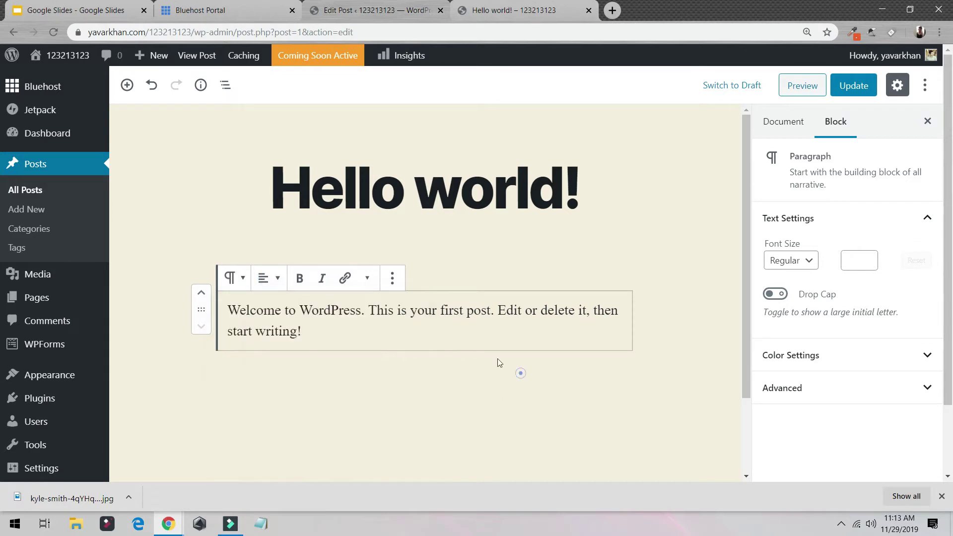
pyautogui.click(433, 272)
pyautogui.click(235, 239)
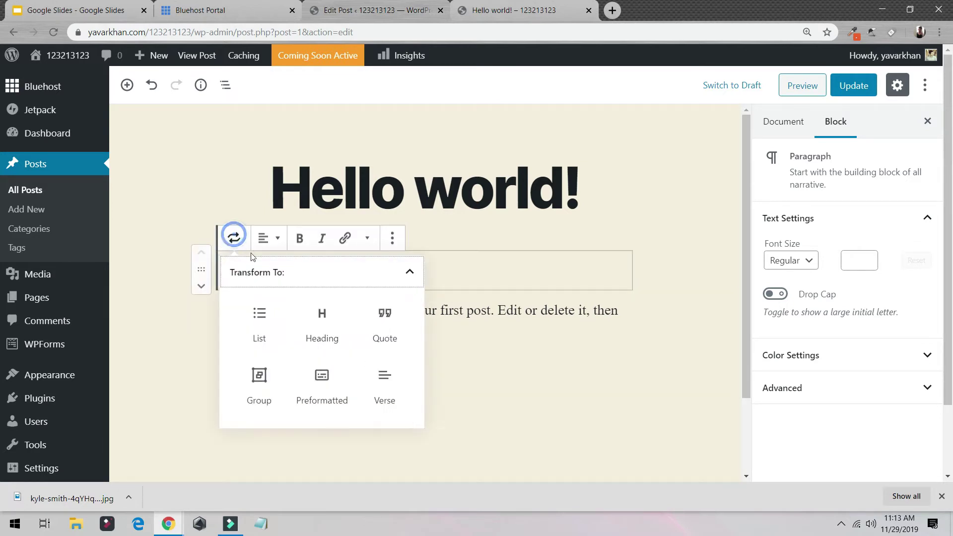
pyautogui.click(321, 318)
# Step: Replace the text of the heading above the welcome paragraph with "H1"
pyautogui.click(436, 295)
pyautogui.hotkey('ctrl', 'a')
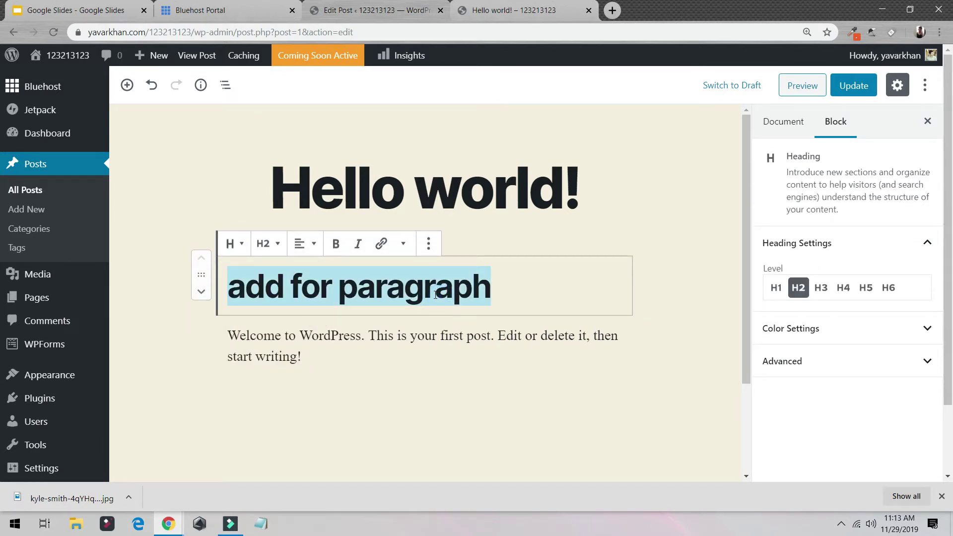
pyautogui.write('H')
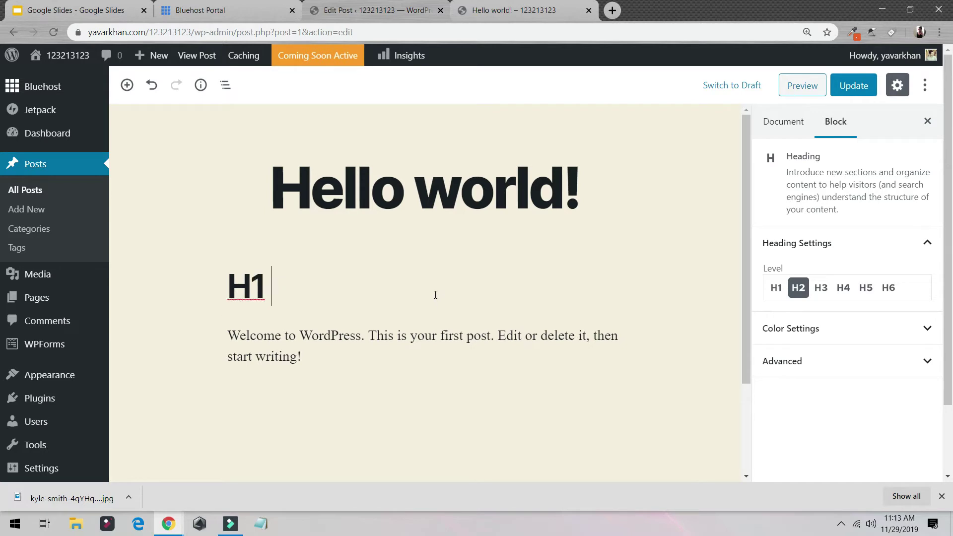
pyautogui.write('1')
pyautogui.click(359, 396)
pyautogui.click(472, 292)
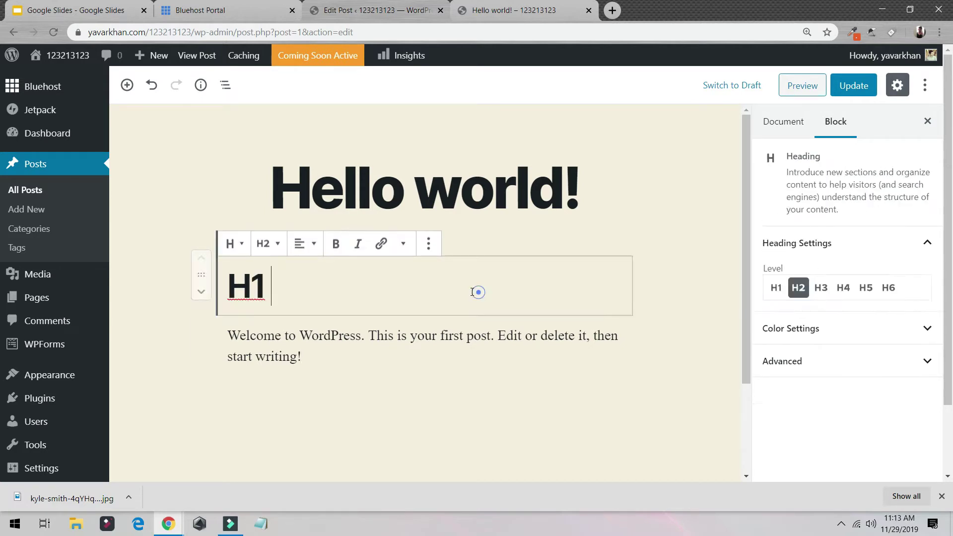
pyautogui.click(261, 249)
pyautogui.click(242, 155)
pyautogui.click(367, 375)
pyautogui.scroll(-3, 295, 297)
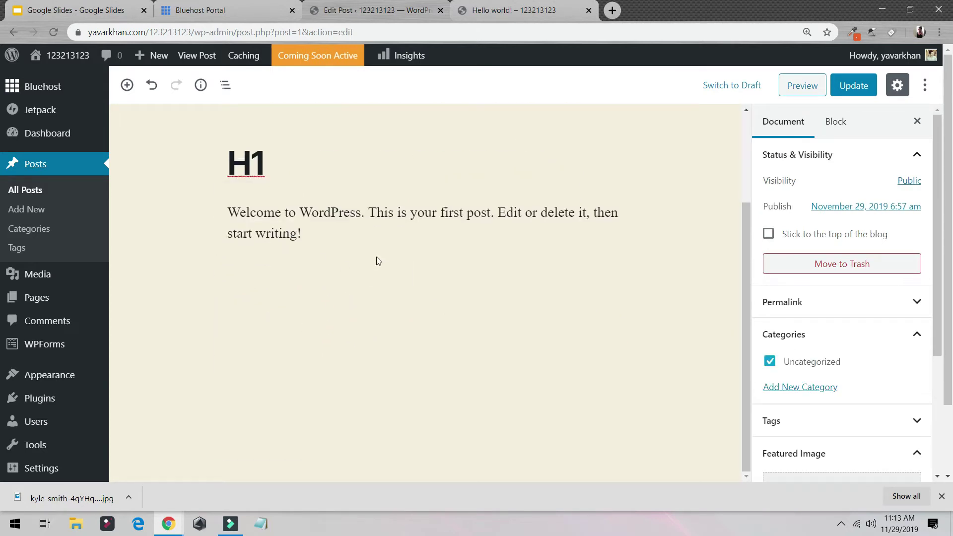
pyautogui.scroll(3, 376, 260)
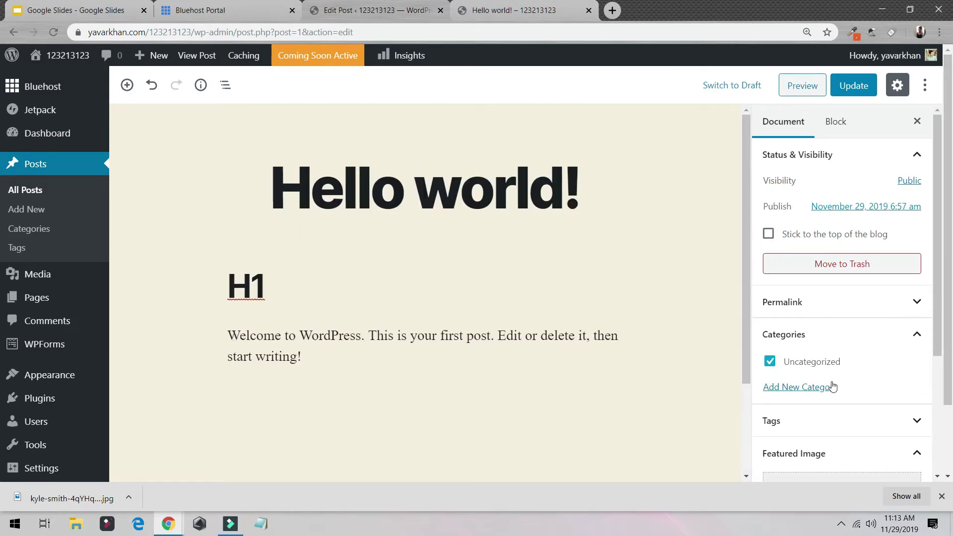
# Step: Create a category named "new" with no parent and assign it to the post
pyautogui.click(813, 388)
pyautogui.click(805, 420)
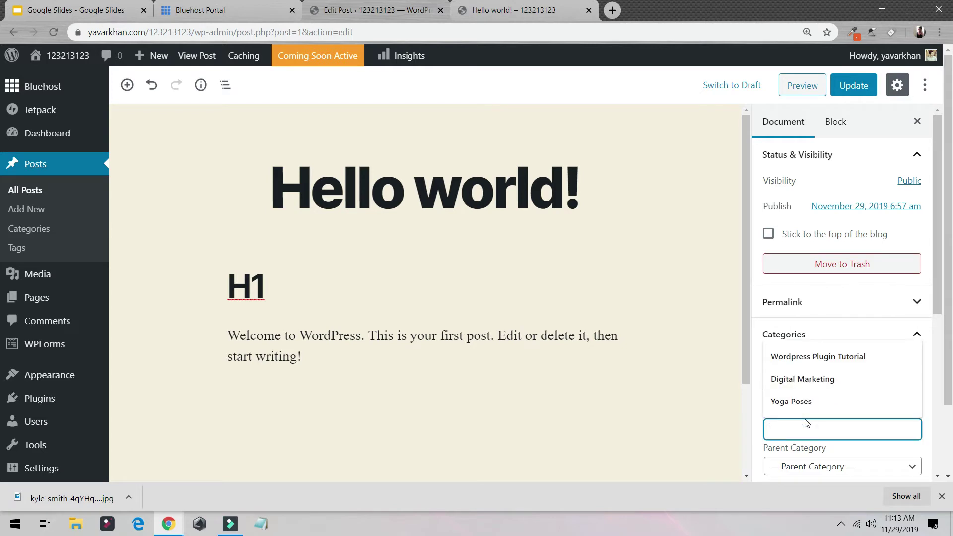
pyautogui.write('new')
pyautogui.scroll(-6, 805, 419)
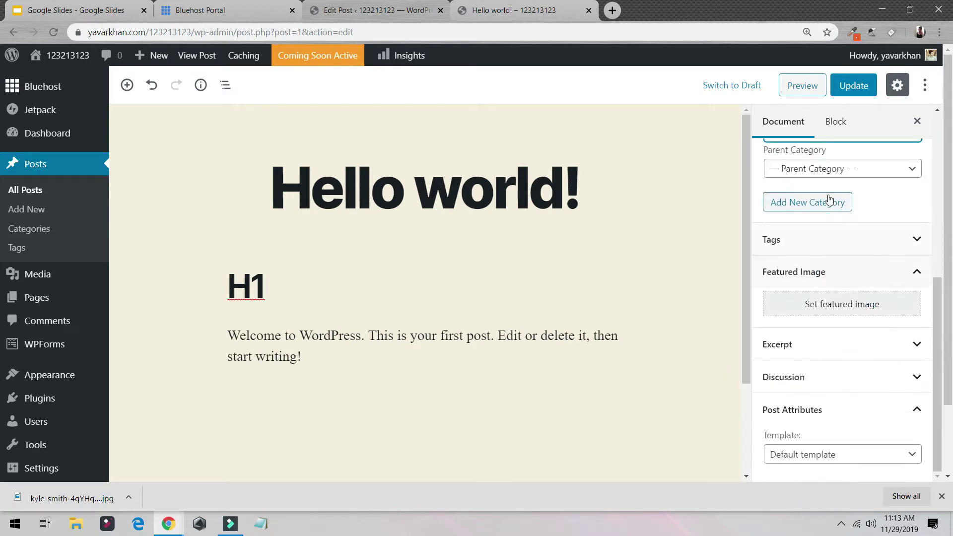
pyautogui.click(804, 200)
pyautogui.scroll(3, 847, 251)
pyautogui.click(842, 248)
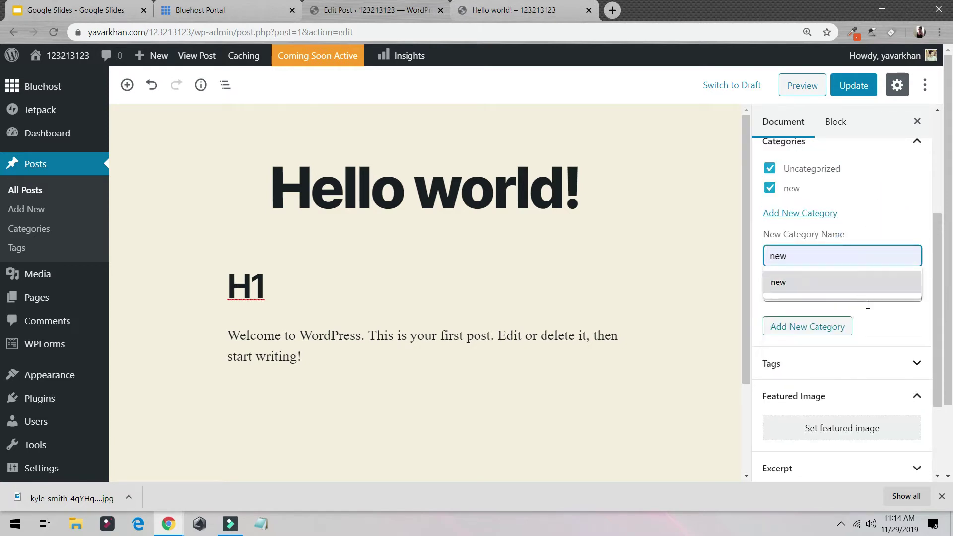
pyautogui.click(789, 325)
# Step: Remove the post from the Uncategorized category and update the post
pyautogui.click(770, 169)
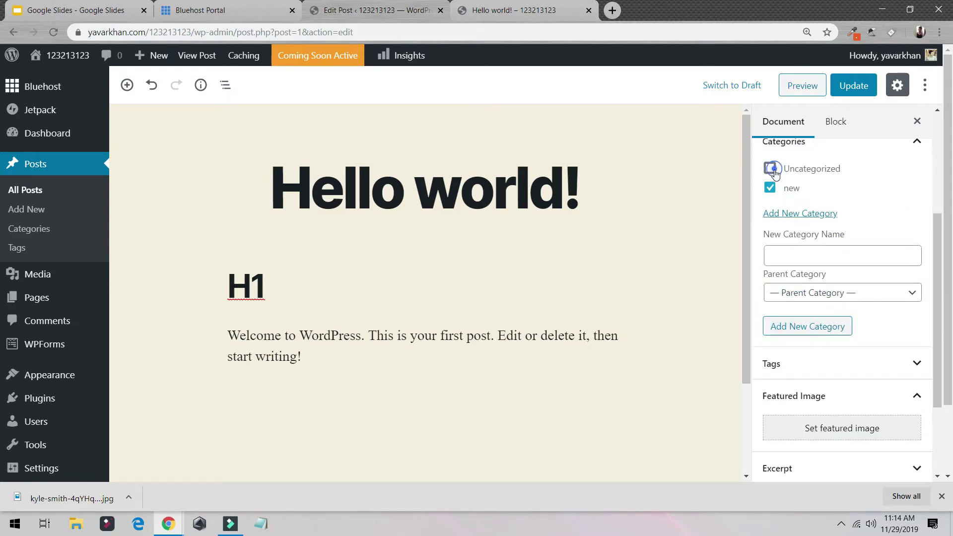
pyautogui.click(850, 87)
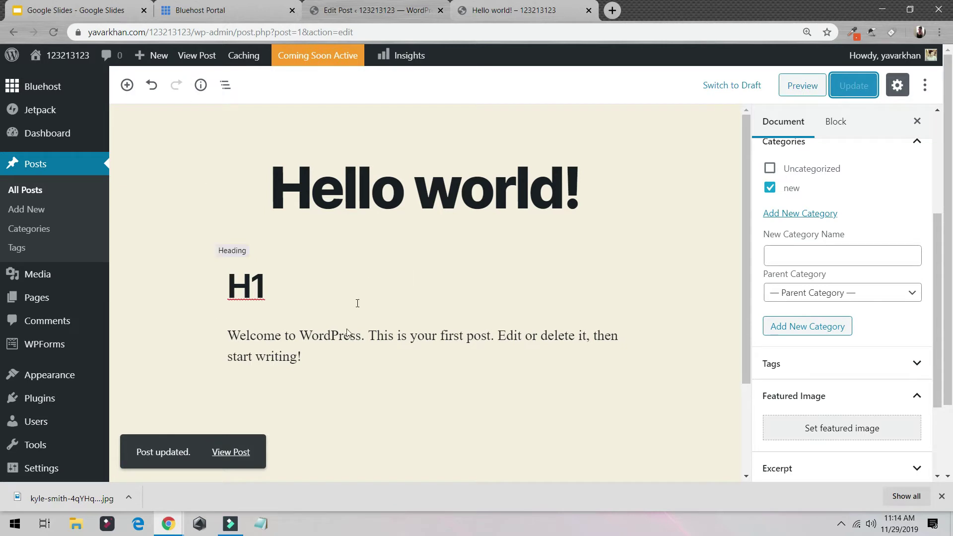
# Step: Add an empty paragraph block below the welcome paragraph
pyautogui.click(339, 355)
pyautogui.press('Return')
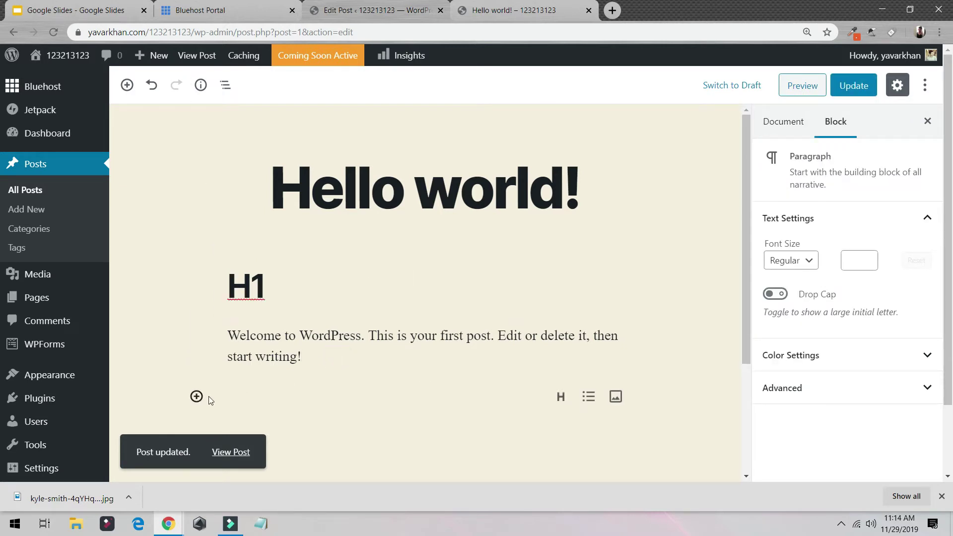
pyautogui.click(127, 85)
pyautogui.click(209, 426)
# Step: Examine the available content blocks among the common, formatting, layout, widget and embed categories
pyautogui.click(128, 83)
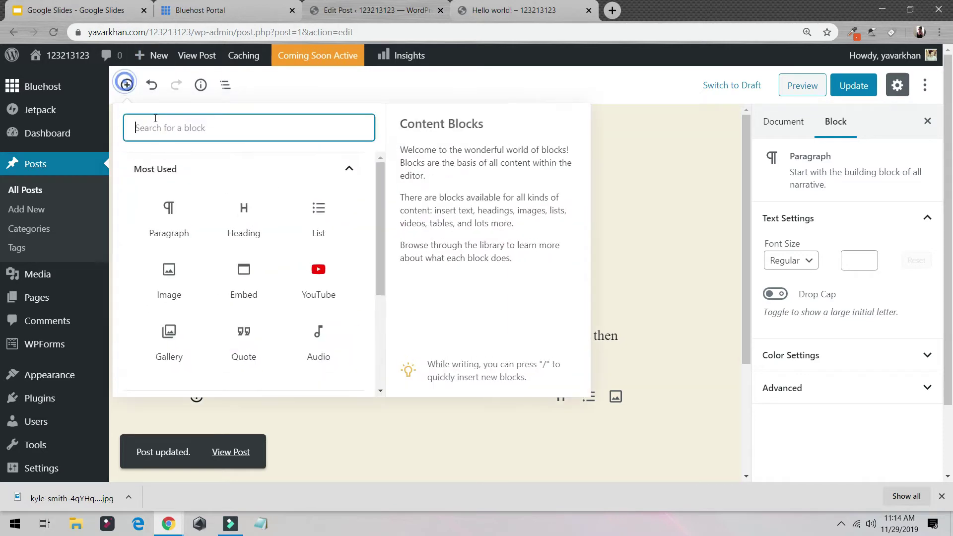
pyautogui.scroll(-3, 166, 235)
pyautogui.click(187, 280)
pyautogui.scroll(-3, 194, 248)
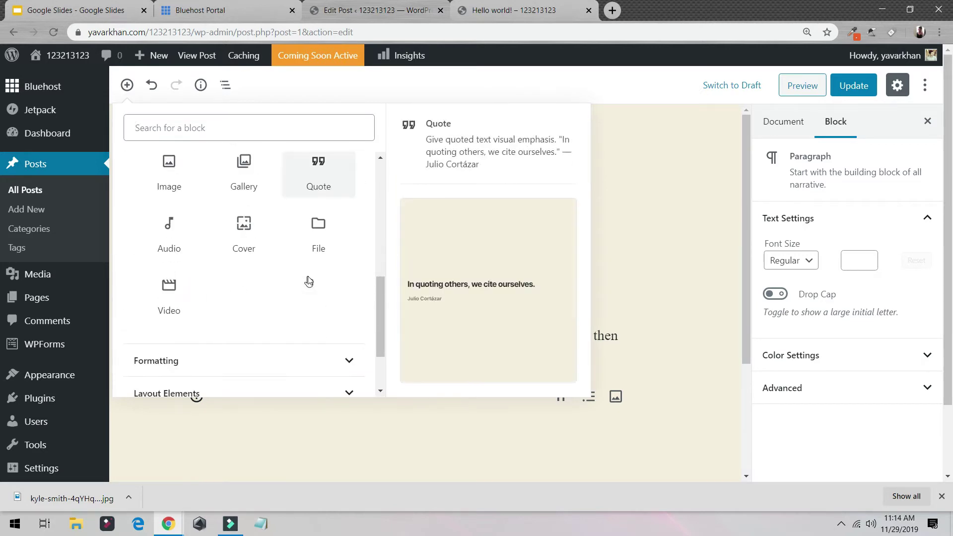
pyautogui.click(245, 335)
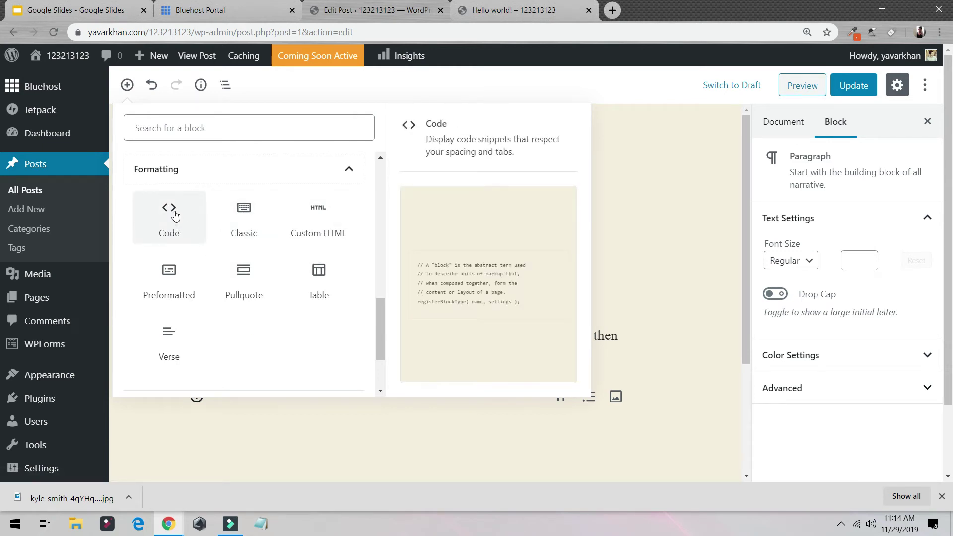
pyautogui.scroll(-3, 169, 268)
pyautogui.click(191, 300)
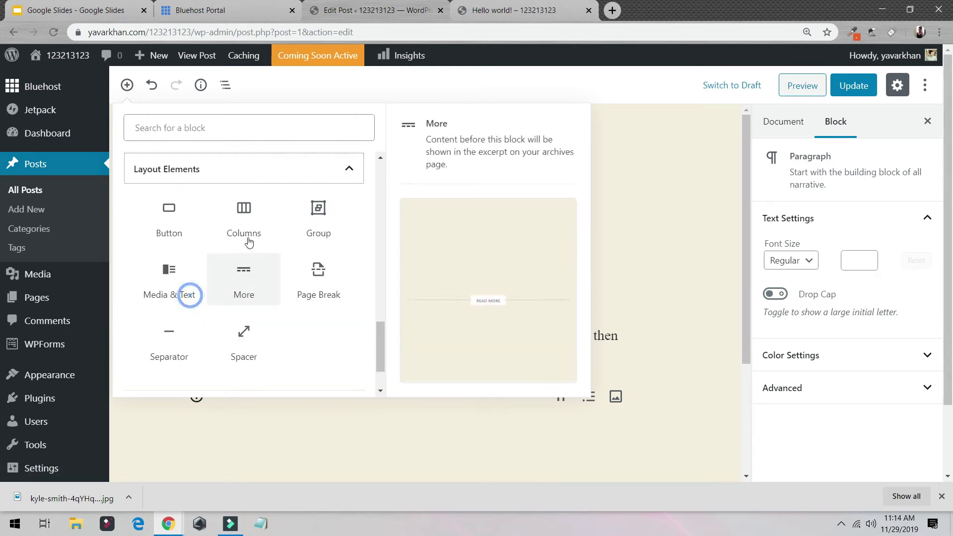
pyautogui.scroll(-3, 248, 308)
pyautogui.click(261, 347)
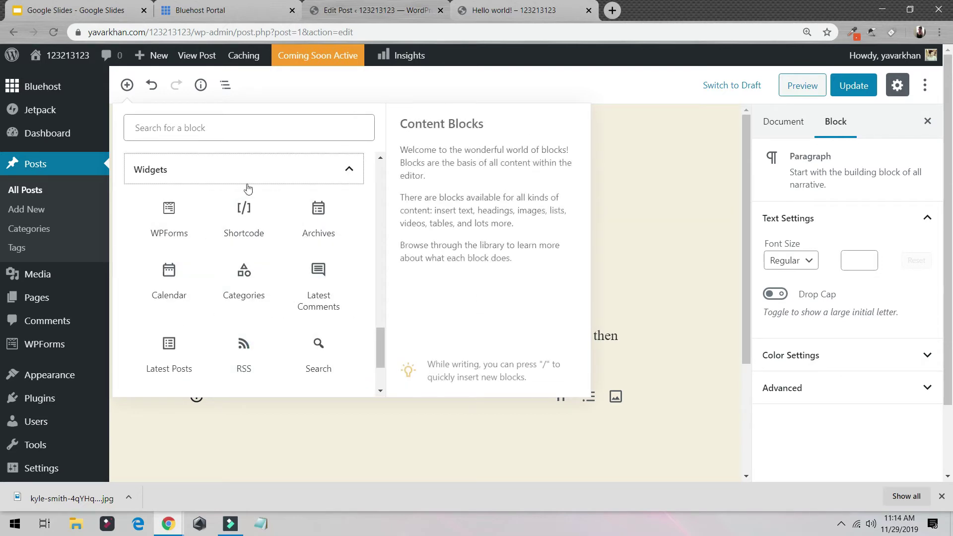
pyautogui.click(261, 172)
pyautogui.click(232, 369)
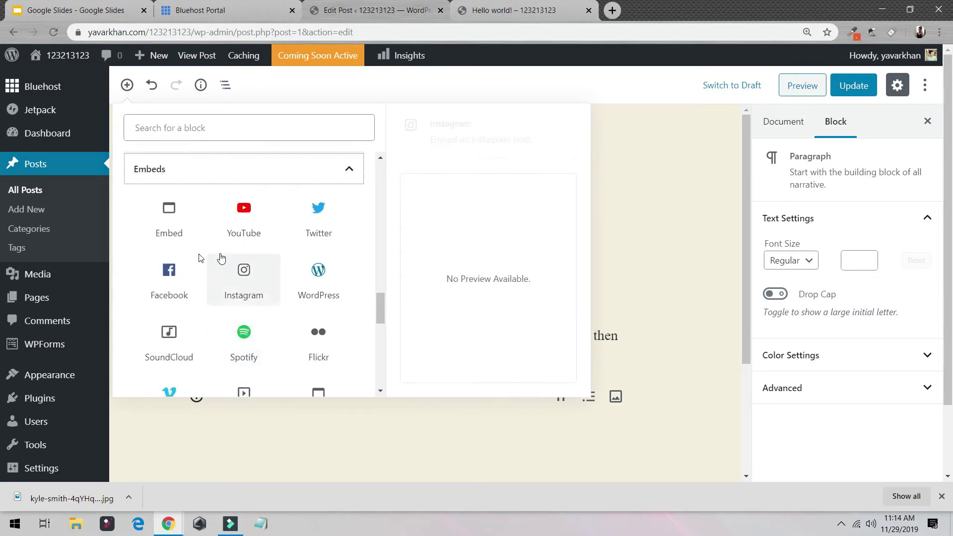
# Step: Open the page for adding new plugins in a separate browser tab placed directly after the post editor tab
pyautogui.click(257, 401)
pyautogui.scroll(-2, 60, 377)
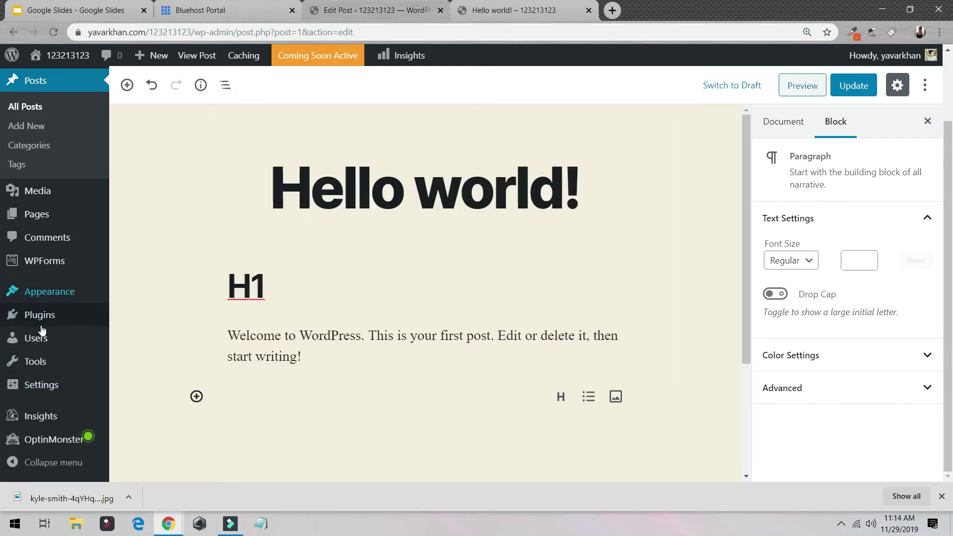
pyautogui.moveTo(45, 318)
pyautogui.middleClick(130, 336)
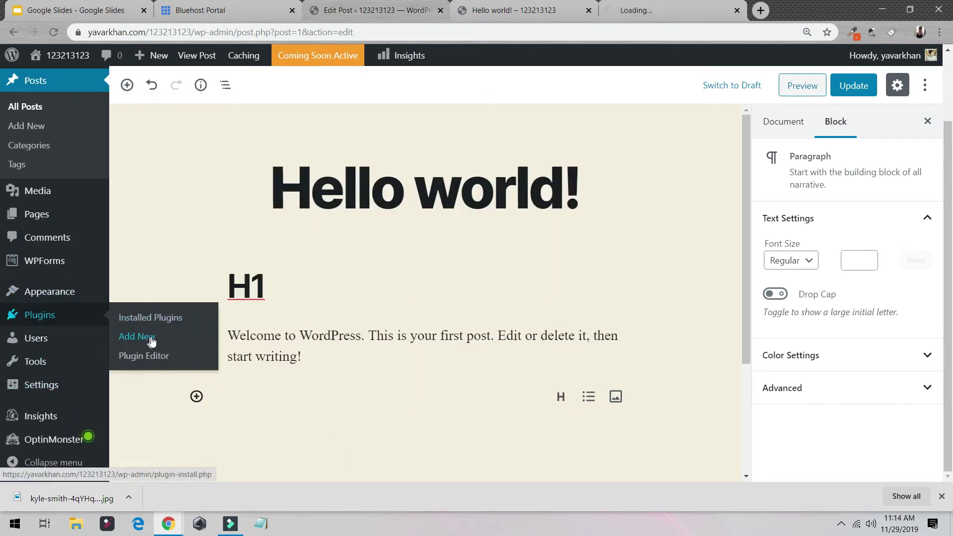
pyautogui.moveTo(706, 4); pyautogui.dragTo(508, 2)
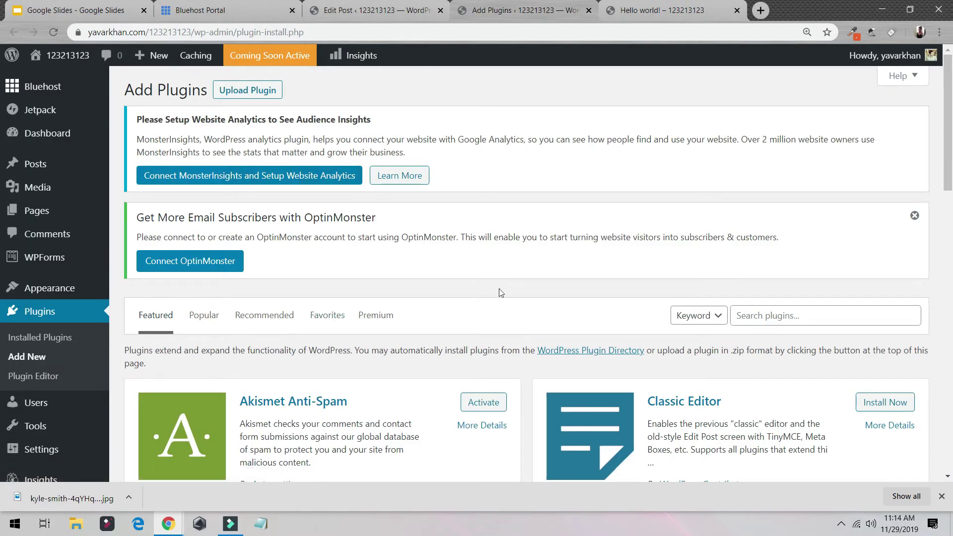
# Step: Search the plugin directory for "Ultimate Blocks"
pyautogui.click(762, 315)
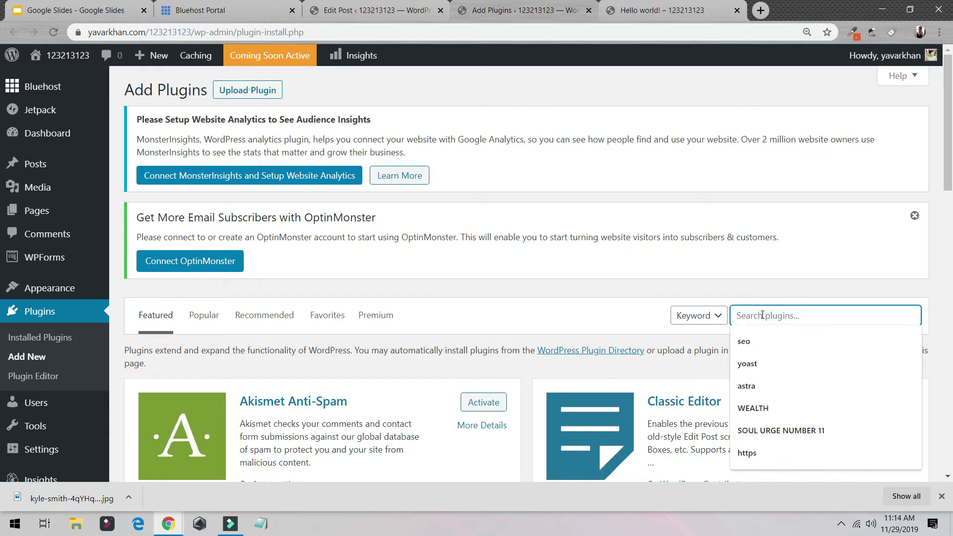
pyautogui.write('uli')
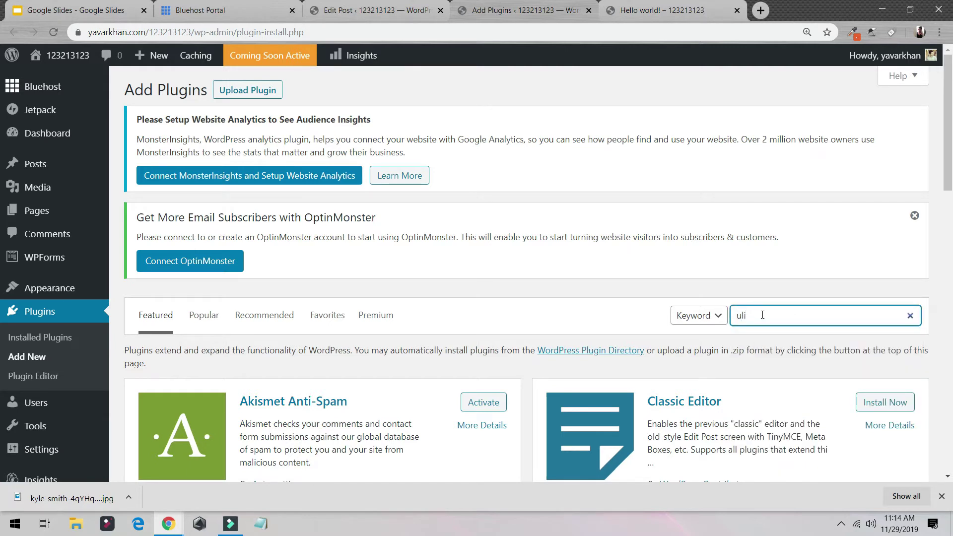
pyautogui.write('tma')
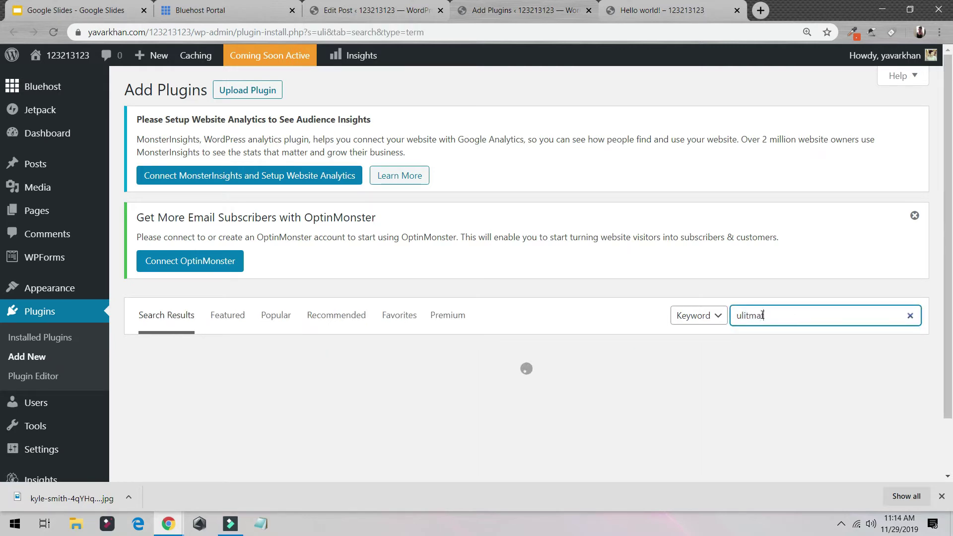
pyautogui.write('te a')
pyautogui.write('ddon+')
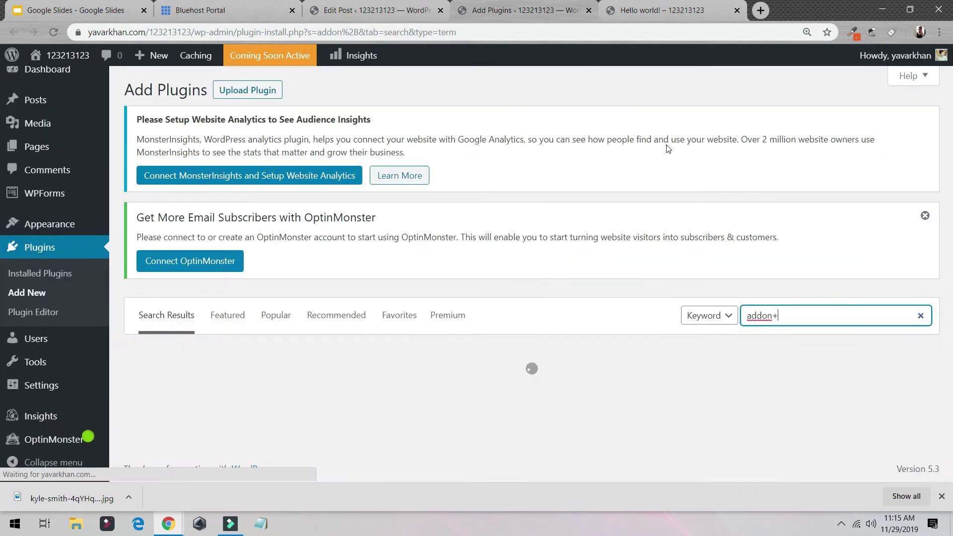
pyautogui.press('BackSpace')
pyautogui.press('BackSpace')
pyautogui.press('BackSpace')
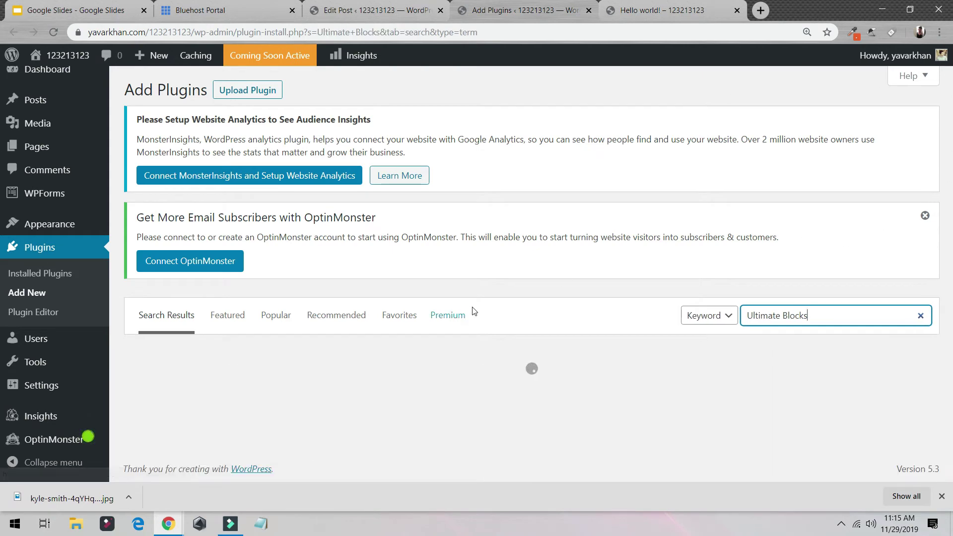
# Step: Install and activate the "Ultimate Blocks – Gutenberg Blocks Plugin"
pyautogui.scroll(-3, 493, 291)
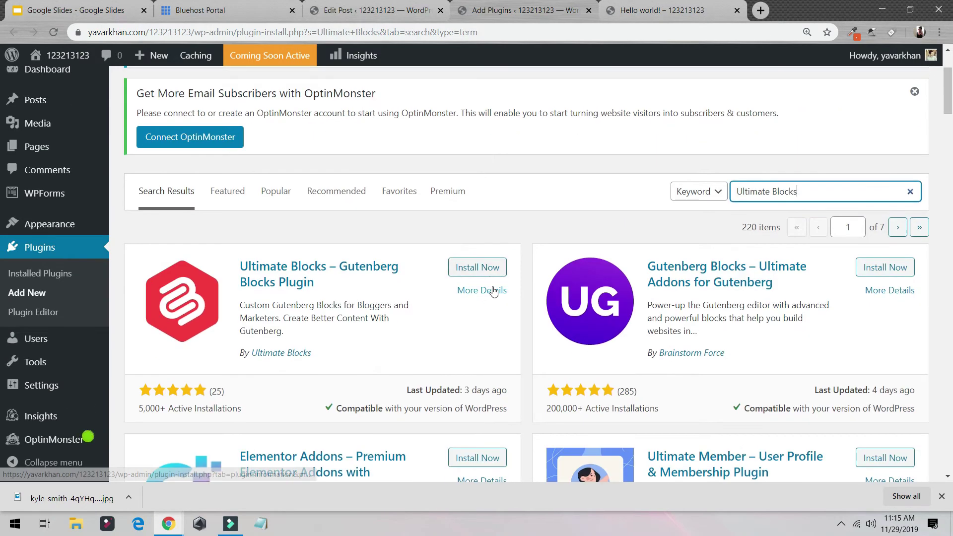
pyautogui.click(466, 267)
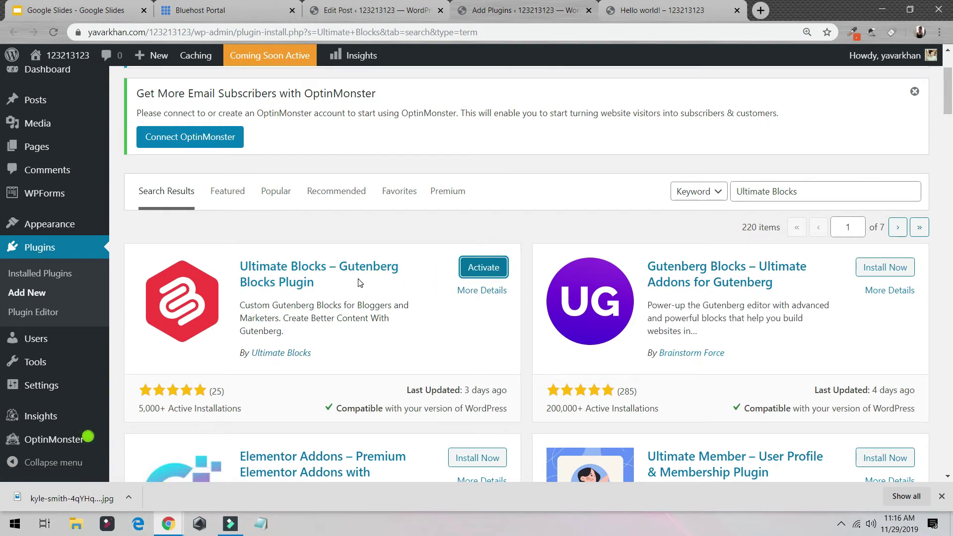
pyautogui.click(494, 273)
# Step: Return to the "Hello world!" post editor, update the post and reload the editor page
pyautogui.click(369, 11)
pyautogui.click(843, 88)
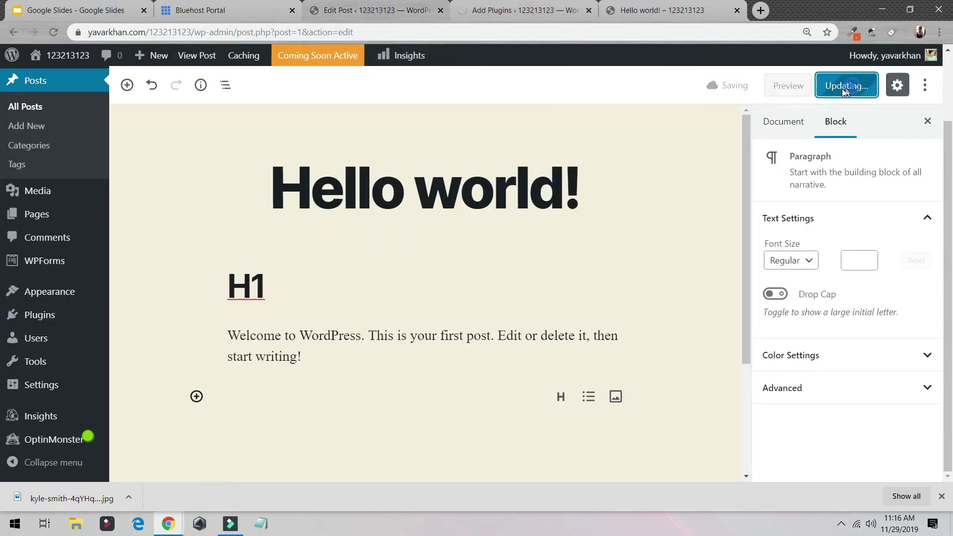
pyautogui.click(47, 34)
pyautogui.click(526, 103)
# Step: Look through the Ultimate Blocks welcome page in the plugin's browser tab
pyautogui.click(520, 11)
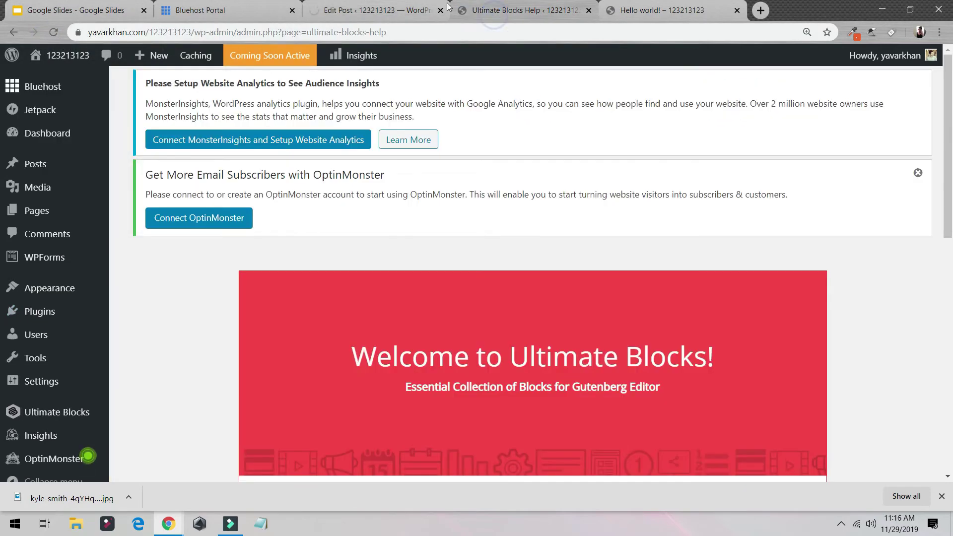
pyautogui.scroll(-10, 392, 205)
pyautogui.scroll(10, 392, 204)
# Step: Insert a Content Toggle block from Ultimate Blocks into the empty paragraph below the welcome text and update the post
pyautogui.click(384, 11)
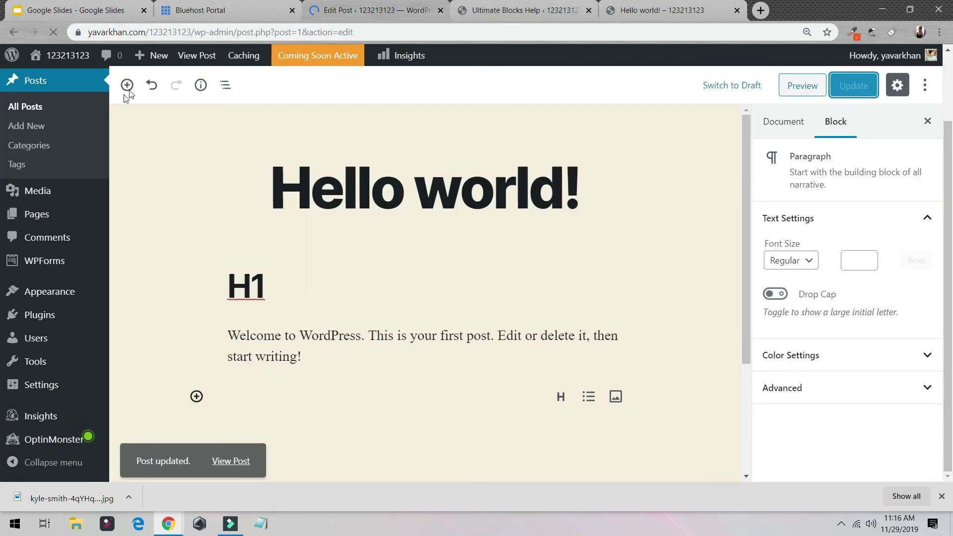
pyautogui.scroll(-3, 178, 164)
pyautogui.click(257, 271)
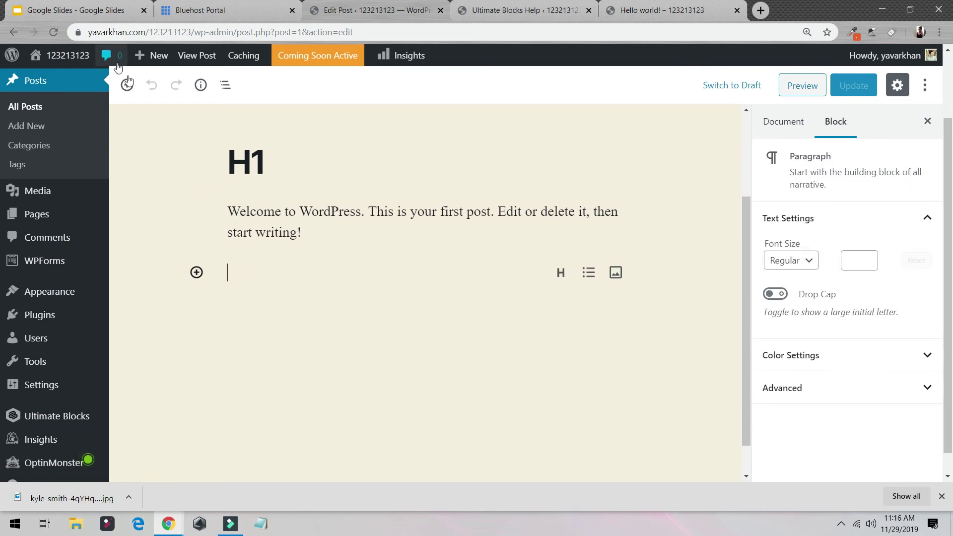
pyautogui.click(127, 84)
pyautogui.scroll(-2, 245, 212)
pyautogui.scroll(2, 257, 212)
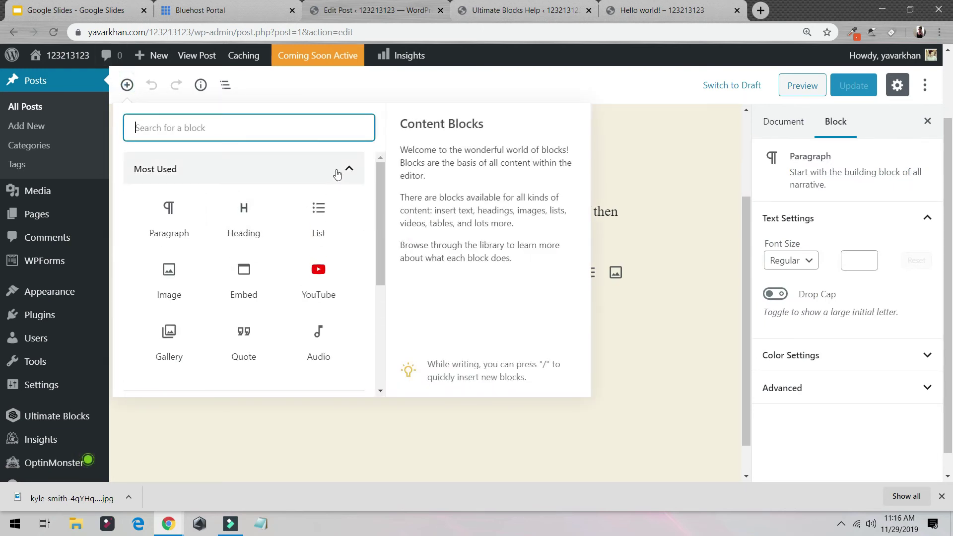
pyautogui.click(337, 174)
pyautogui.click(270, 363)
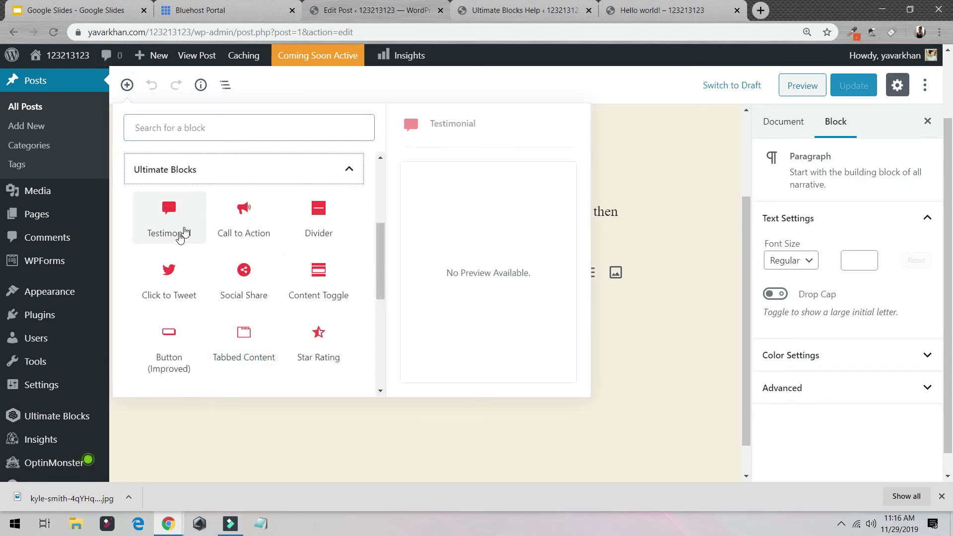
pyautogui.click(317, 278)
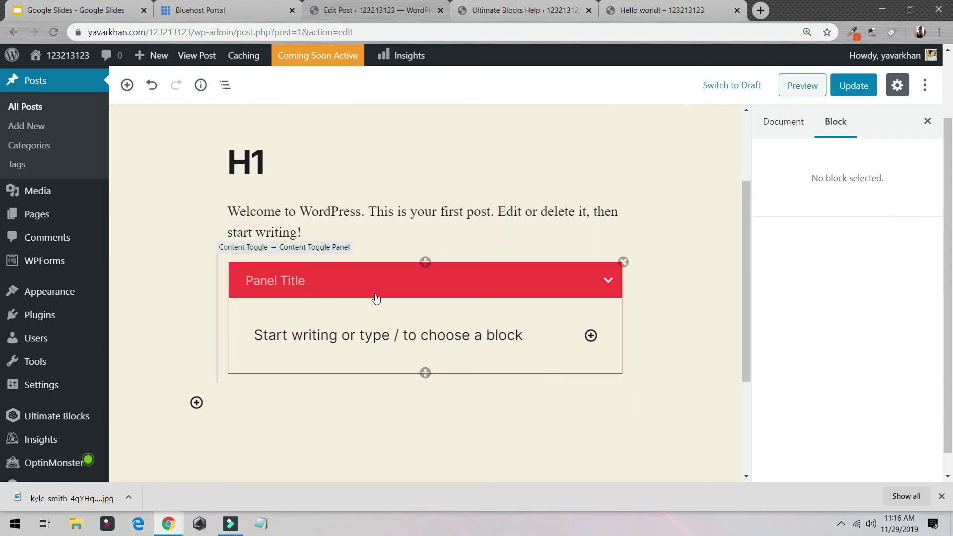
pyautogui.click(848, 87)
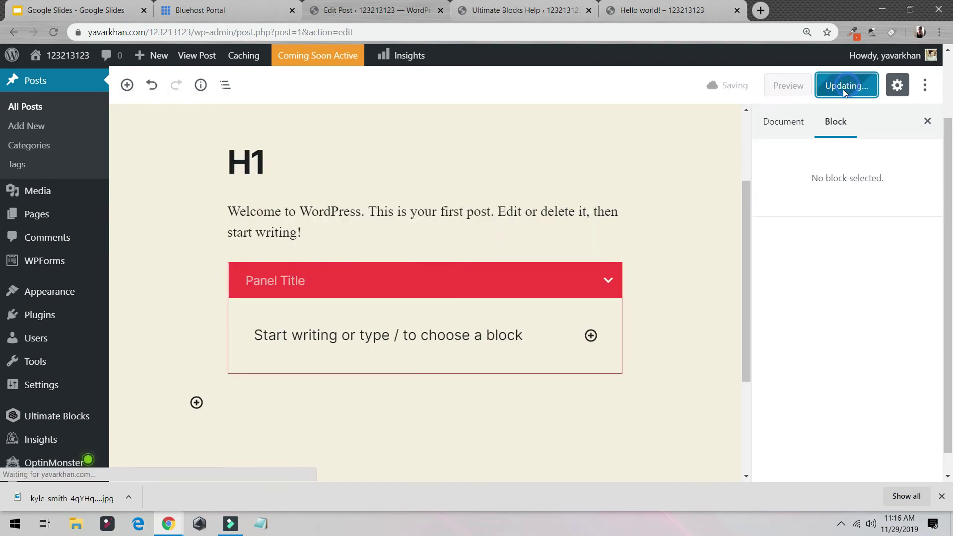
# Step: Fill the content toggle panel with the title "asdsad" and the text "asdsa", and update the post
pyautogui.click(392, 273)
pyautogui.click(299, 323)
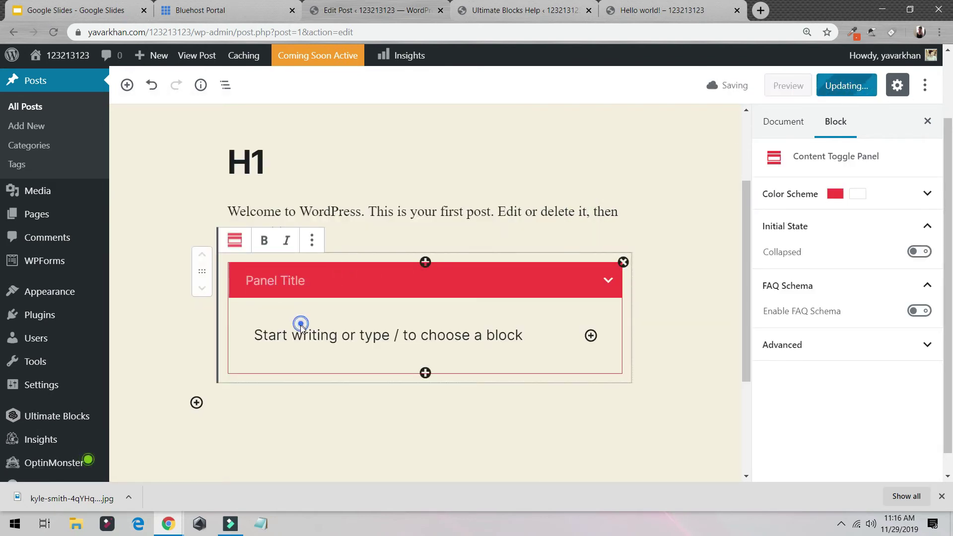
pyautogui.write('asdsa')
pyautogui.click(282, 291)
pyautogui.write('asdsad')
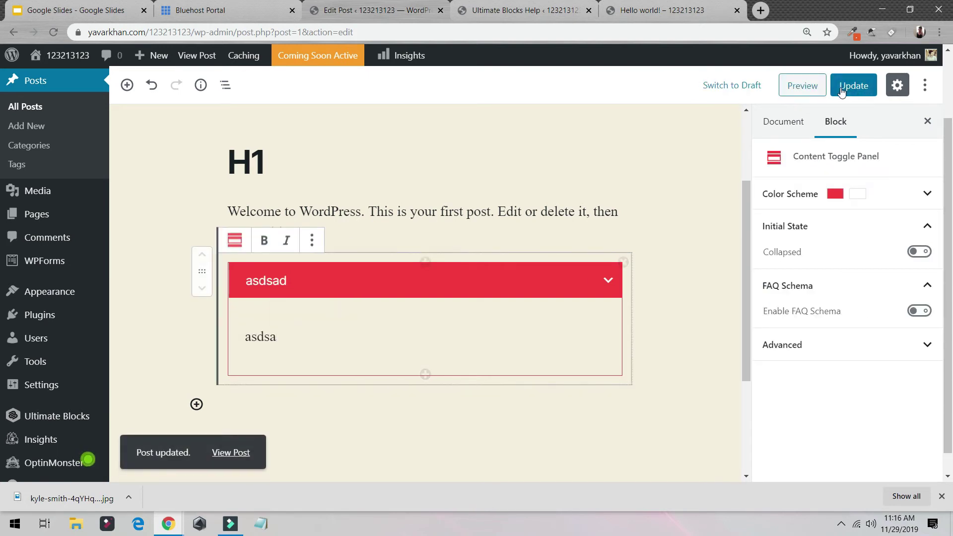
pyautogui.hotkey('ctrl', 's')
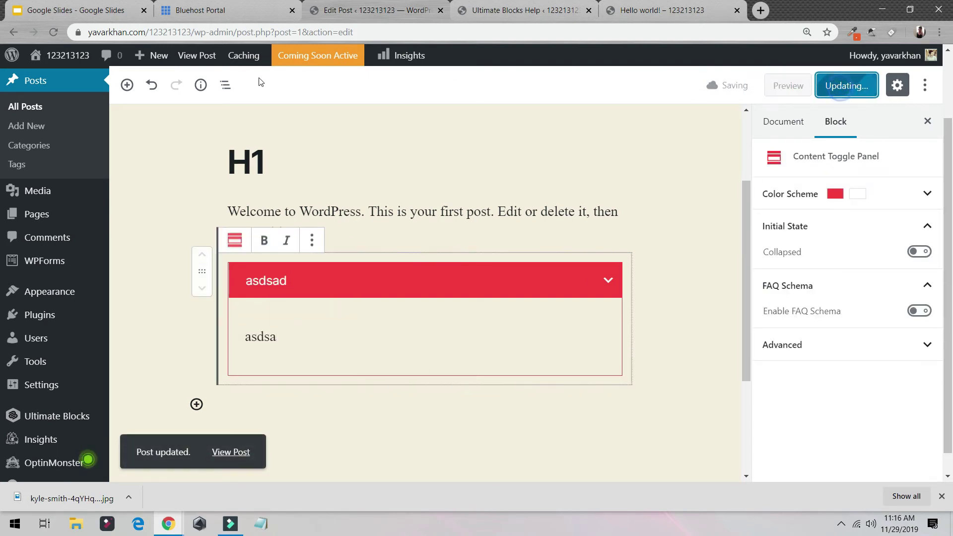
# Step: View the published post in a new browser tab and try out the content toggle panel
pyautogui.middleClick(197, 55)
pyautogui.click(434, 15)
pyautogui.scroll(-6, 388, 204)
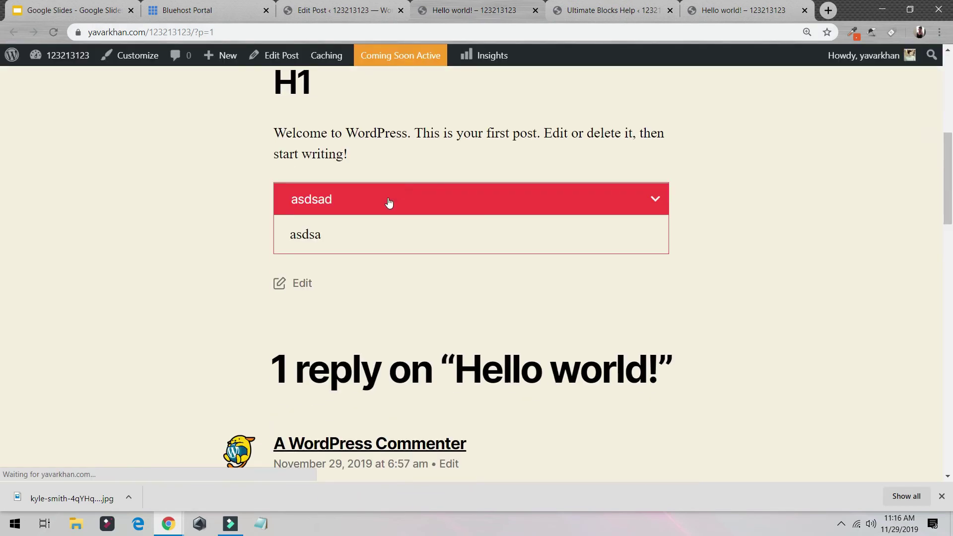
pyautogui.click(414, 212)
# Step: Insert a Progress Bar block from Ultimate Blocks below the content toggle, with an empty paragraph beneath it
pyautogui.click(372, 10)
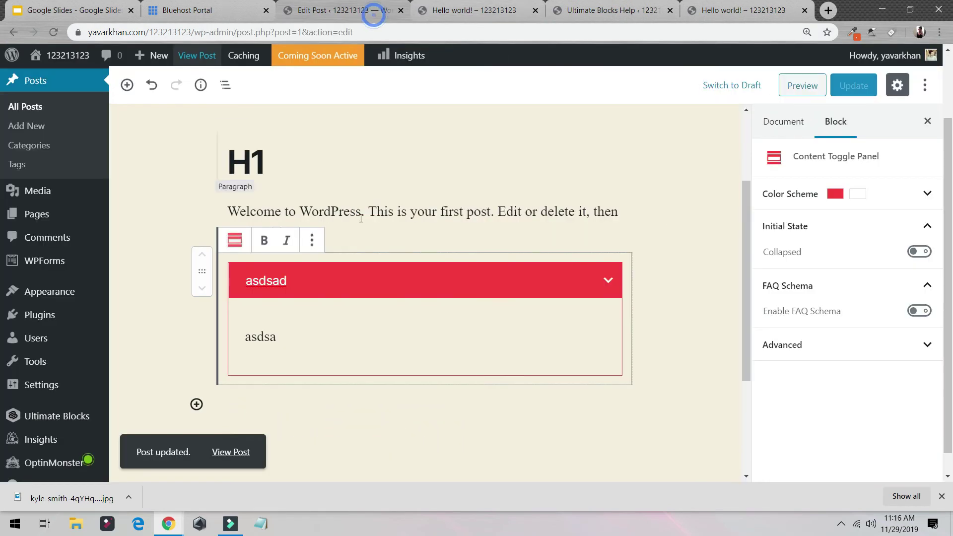
pyautogui.click(196, 404)
pyautogui.scroll(-5, 347, 297)
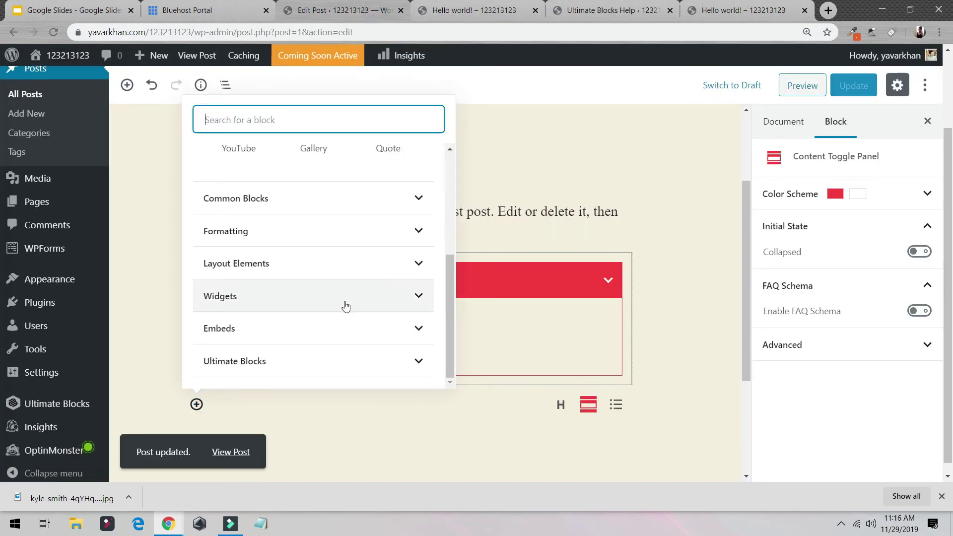
pyautogui.click(329, 353)
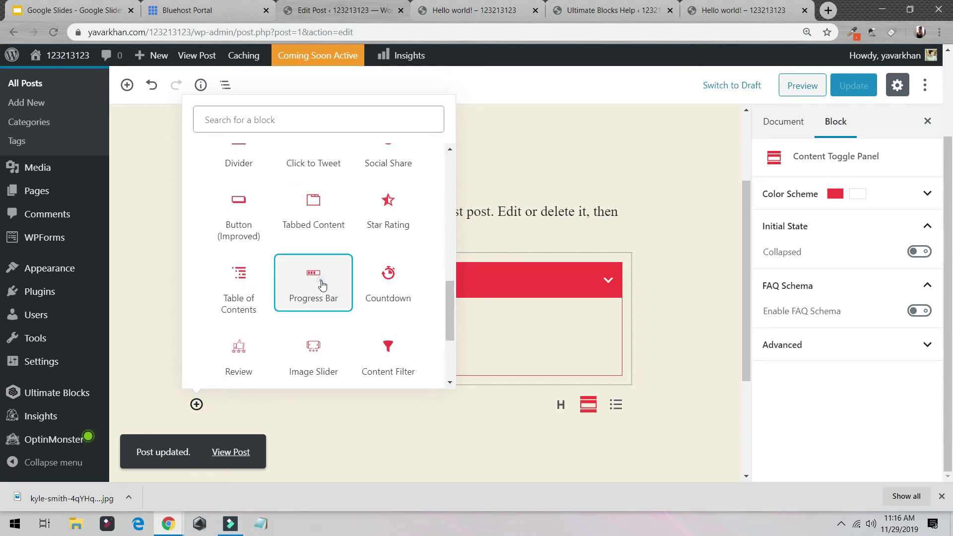
pyautogui.click(317, 283)
pyautogui.click(307, 344)
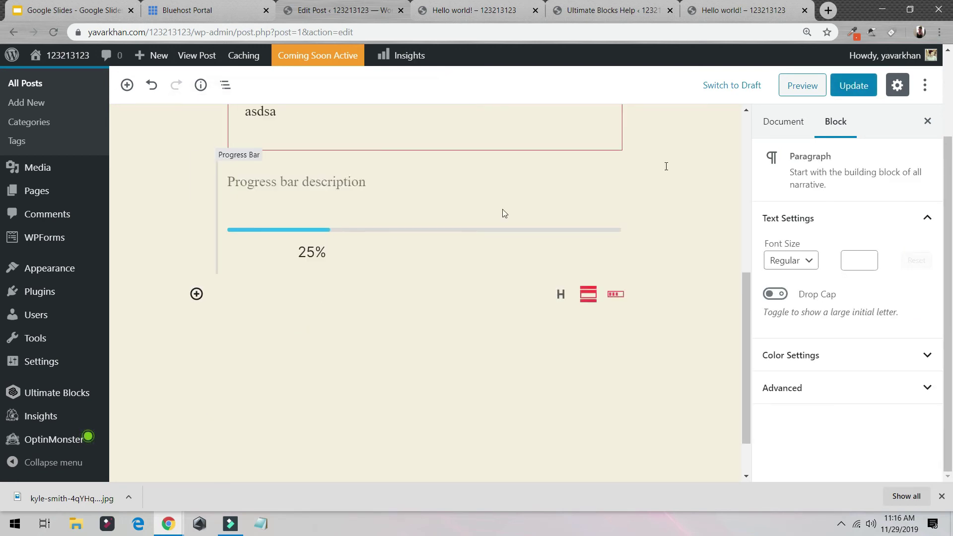
# Step: Update the post and reload its published page to check the progress bar
pyautogui.click(852, 85)
pyautogui.click(422, 10)
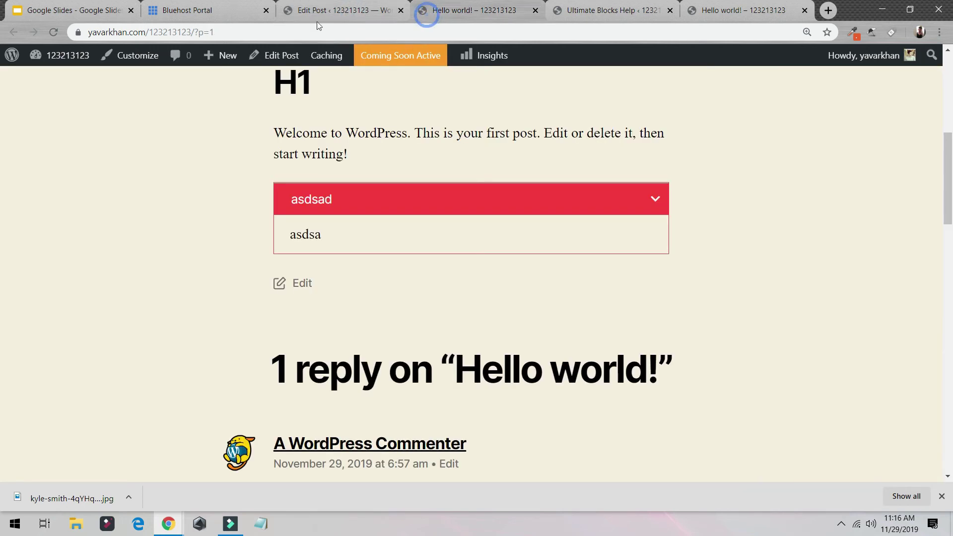
pyautogui.click(54, 32)
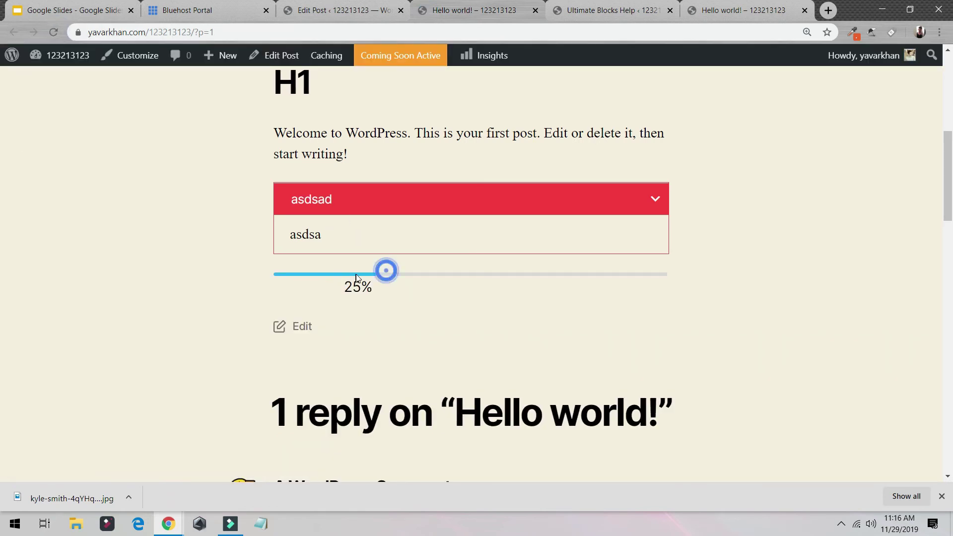
# Step: Insert a Star Rating block from Ultimate Blocks below the progress bar and set its rating to four stars
pyautogui.click(359, 11)
pyautogui.click(199, 294)
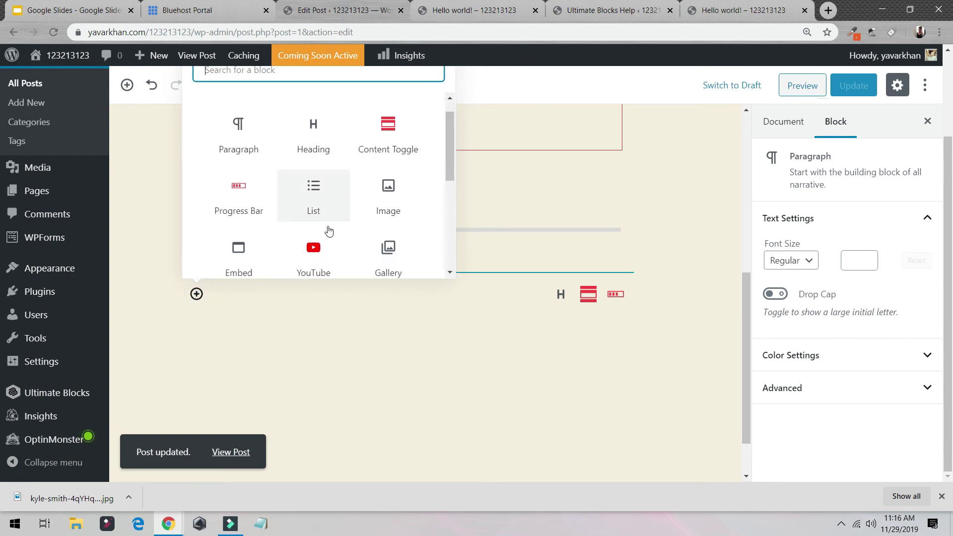
pyautogui.scroll(-5, 329, 229)
pyautogui.click(313, 257)
pyautogui.scroll(-2, 334, 238)
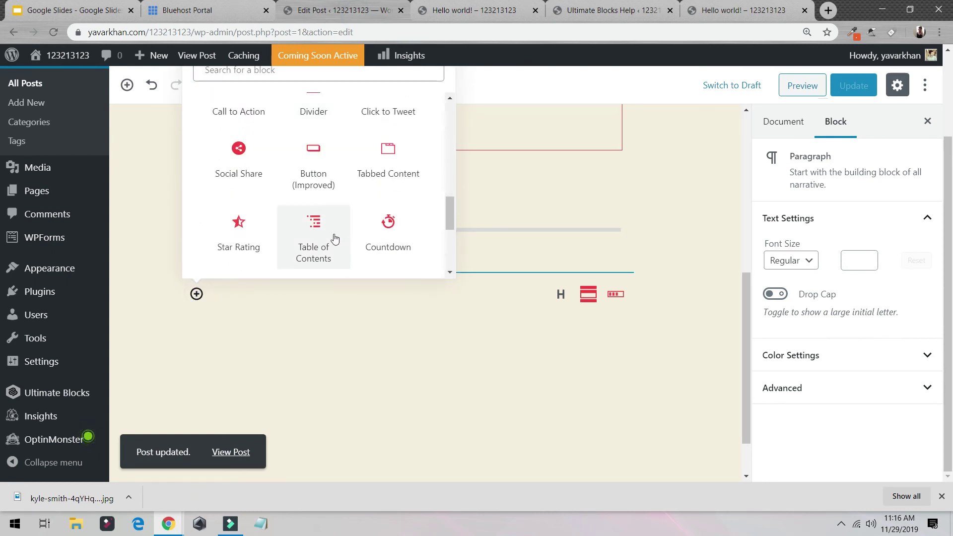
pyautogui.click(238, 228)
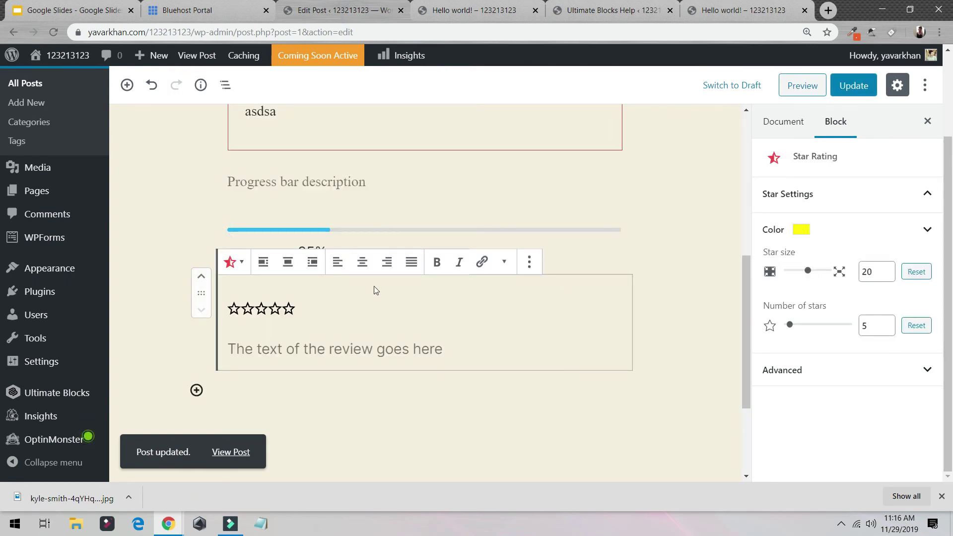
# Step: Update the post with the star rating and reload its published page
pyautogui.click(853, 86)
pyautogui.click(511, 7)
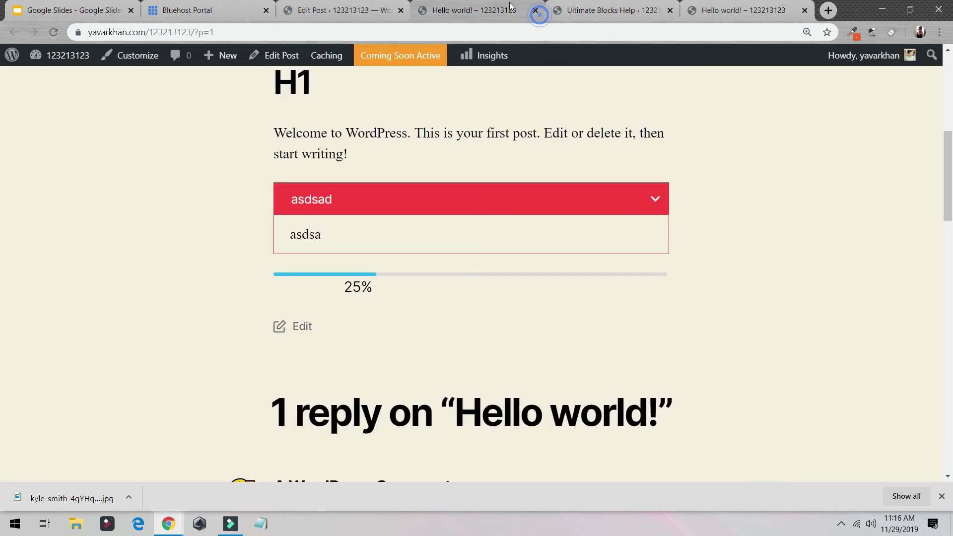
pyautogui.click(52, 32)
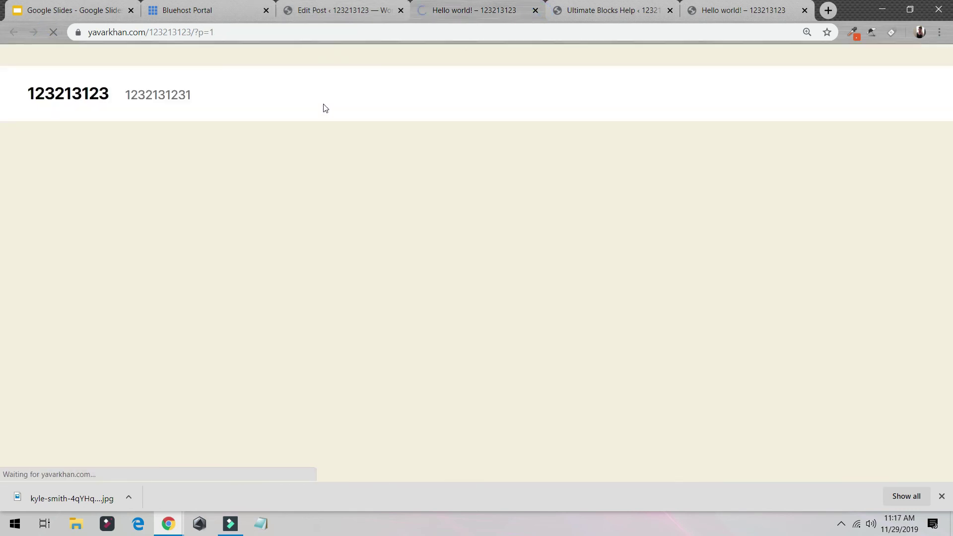
pyautogui.click(298, 95)
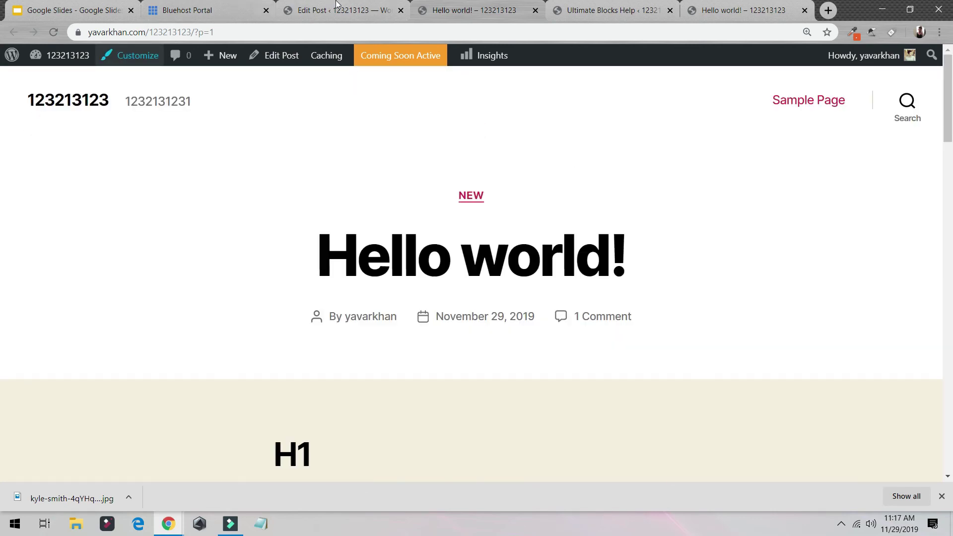
# Step: Examine the remaining block types offered in the editor's Ultimate Blocks category
pyautogui.click(335, 4)
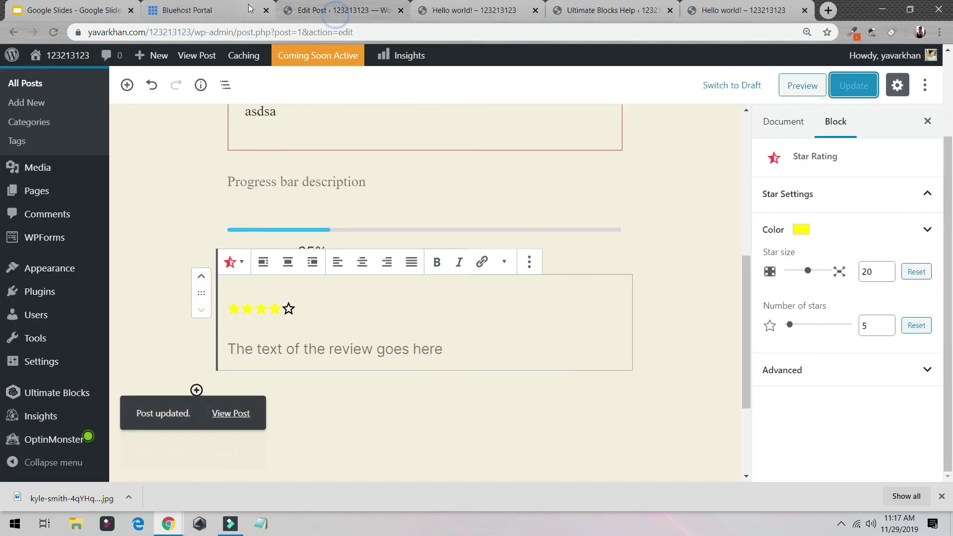
pyautogui.scroll(8, 196, 388)
pyautogui.click(120, 86)
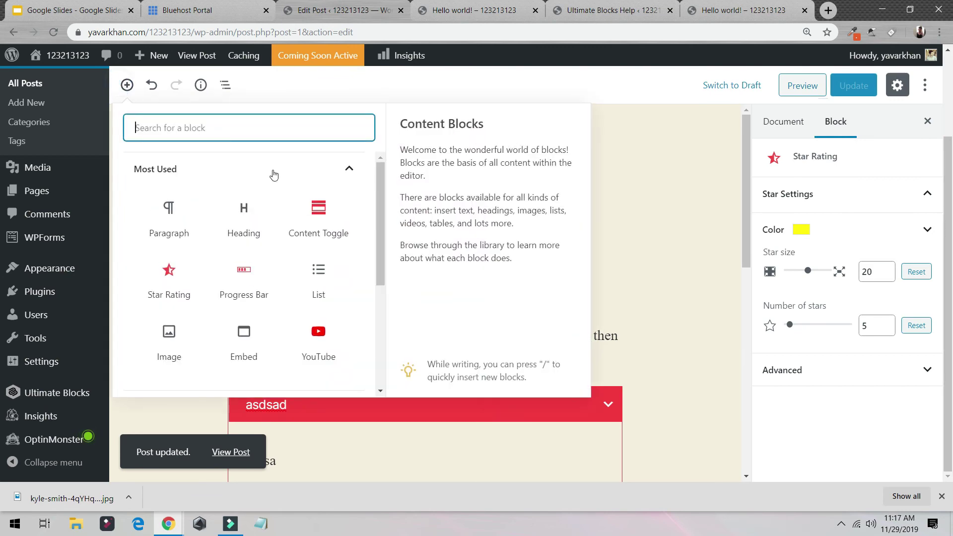
pyautogui.scroll(-3, 277, 209)
pyautogui.click(251, 365)
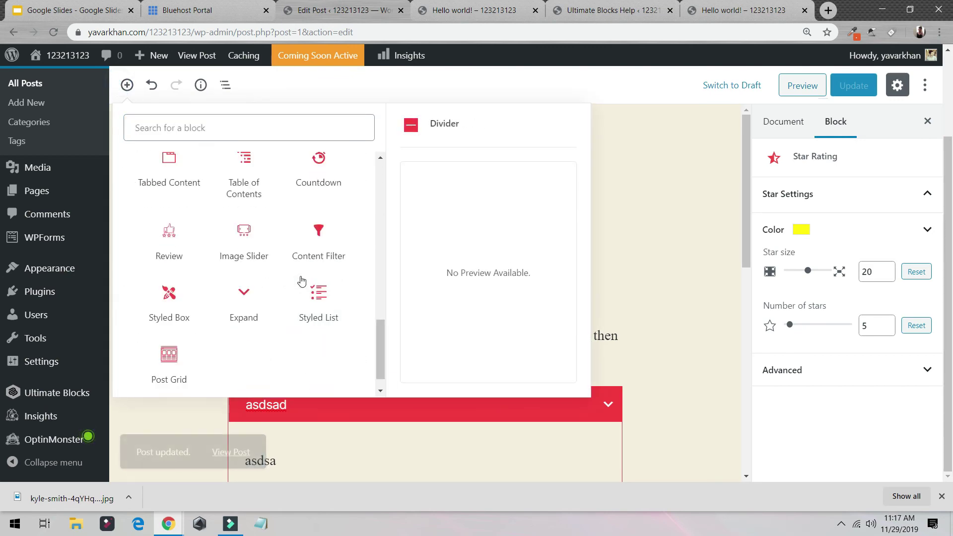
pyautogui.scroll(10, 243, 277)
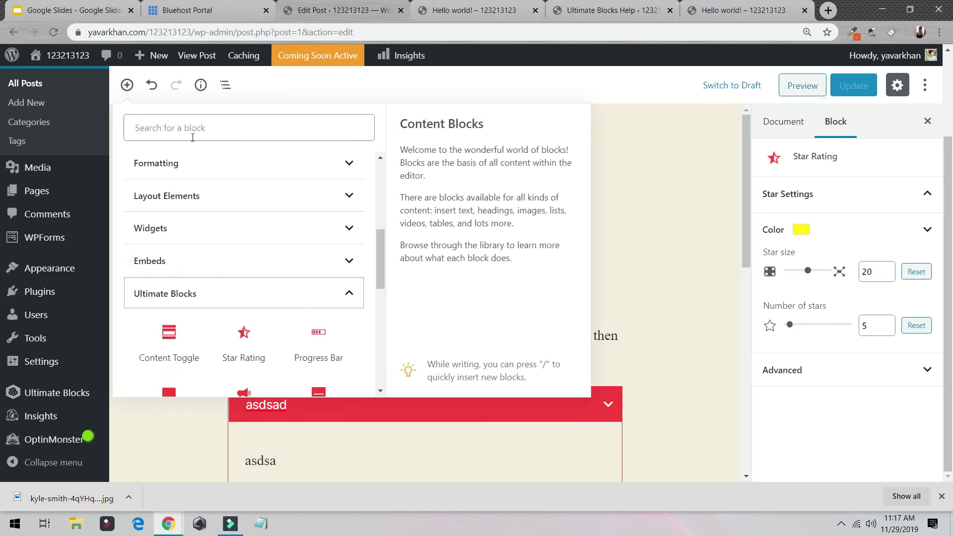
pyautogui.scroll(-4, 259, 230)
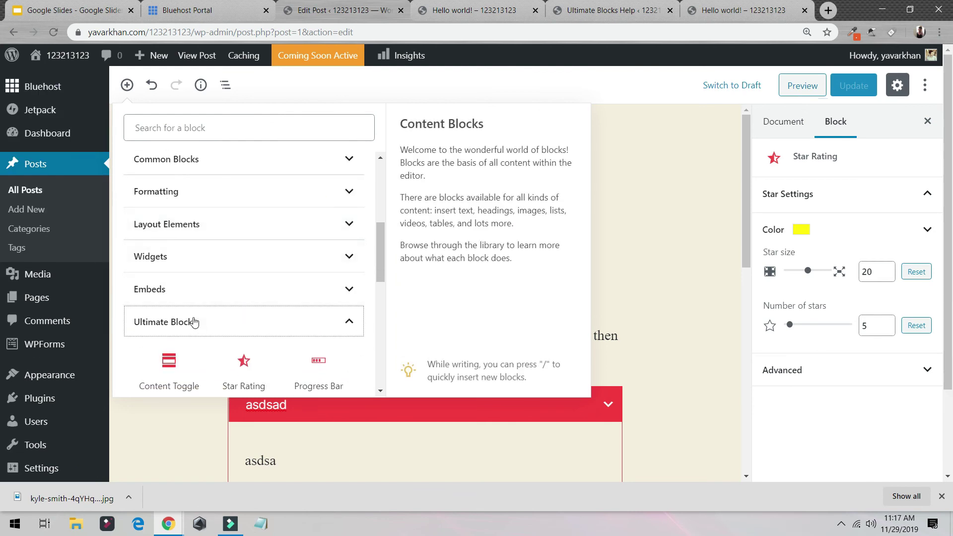
pyautogui.click(672, 143)
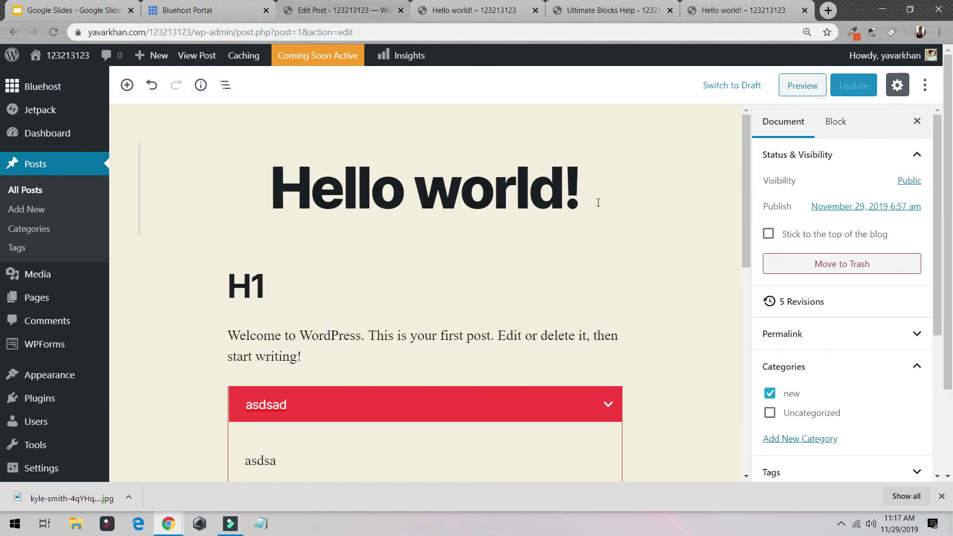